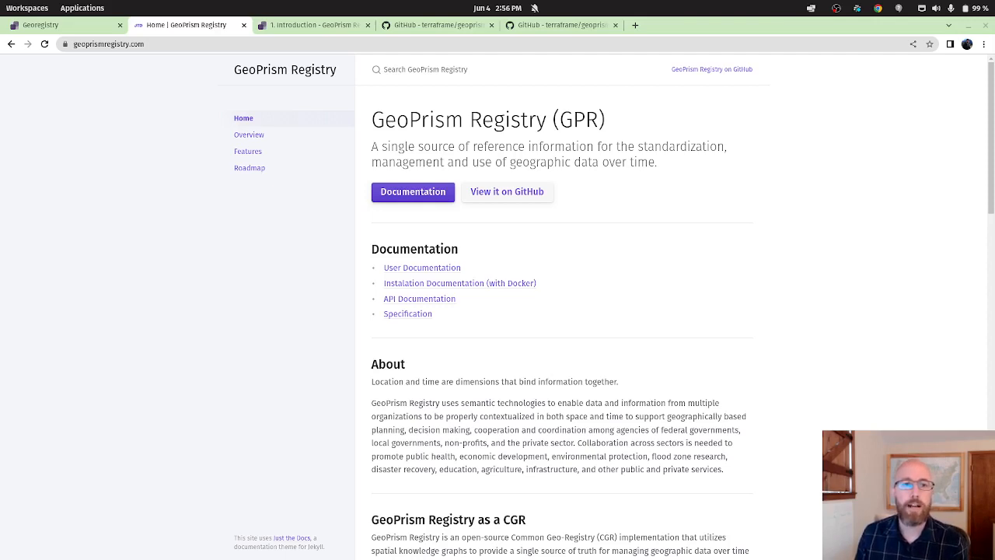
Step: Highlight the address of the GeoPrism Registry home page and the domain of its documentation site
double_click(160, 45)
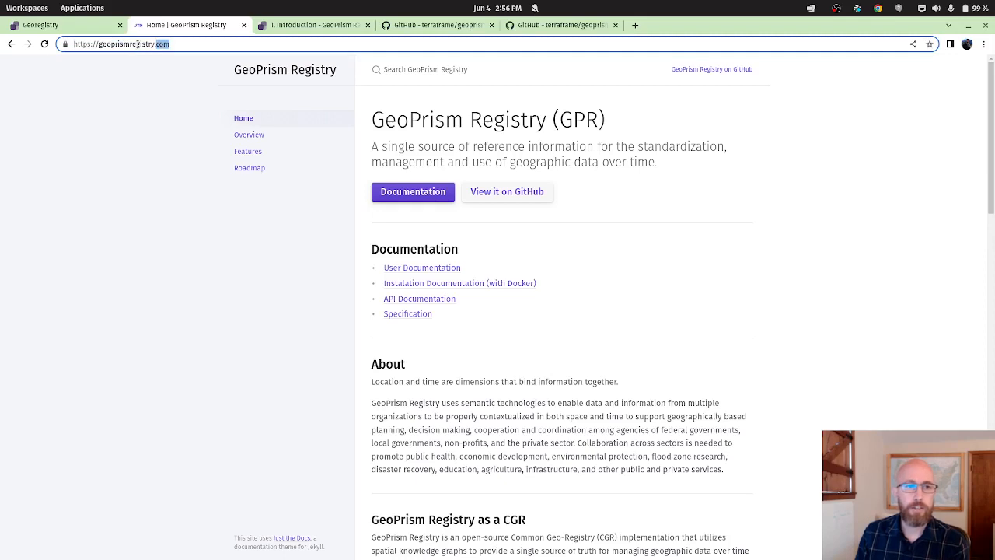
triple_click(138, 45)
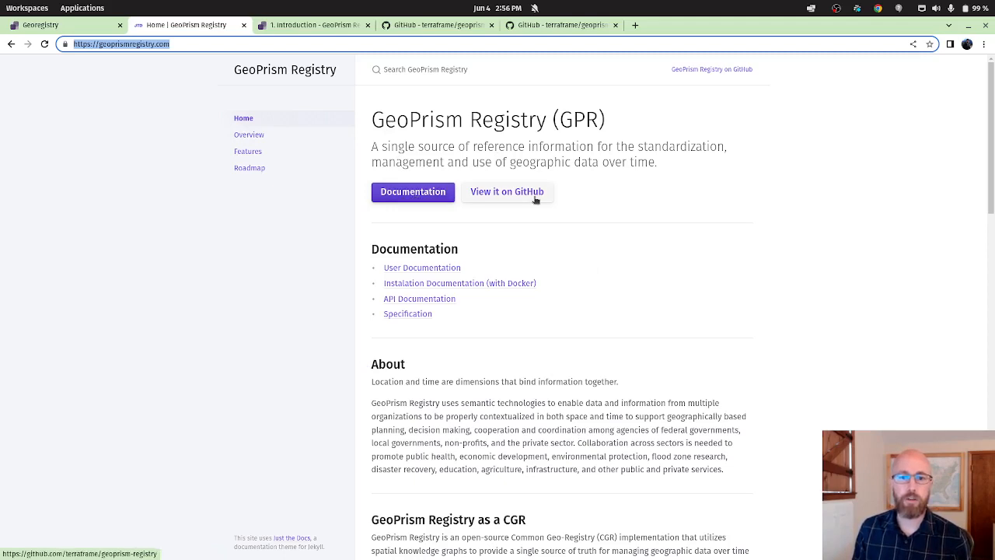
left_click(300, 26)
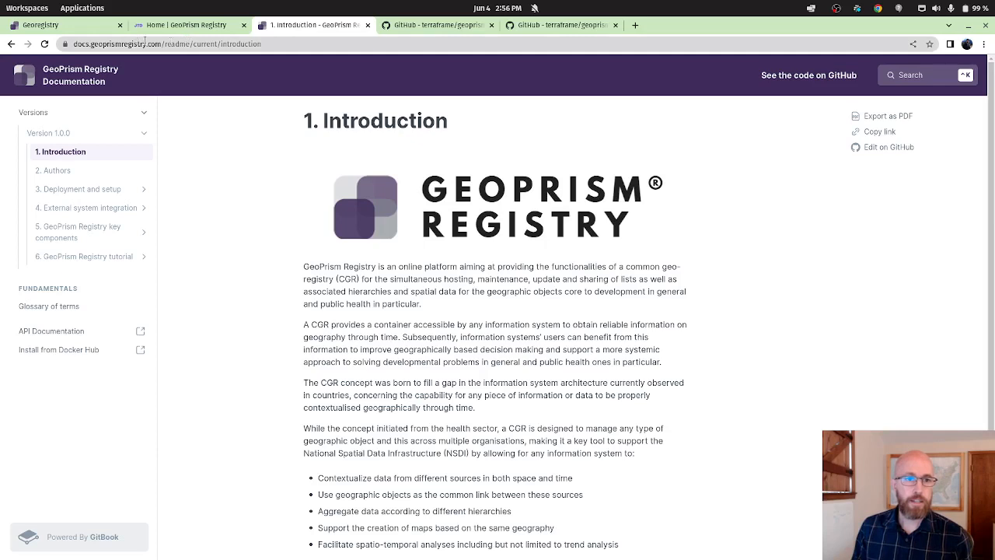
left_click_drag(163, 44, 64, 45)
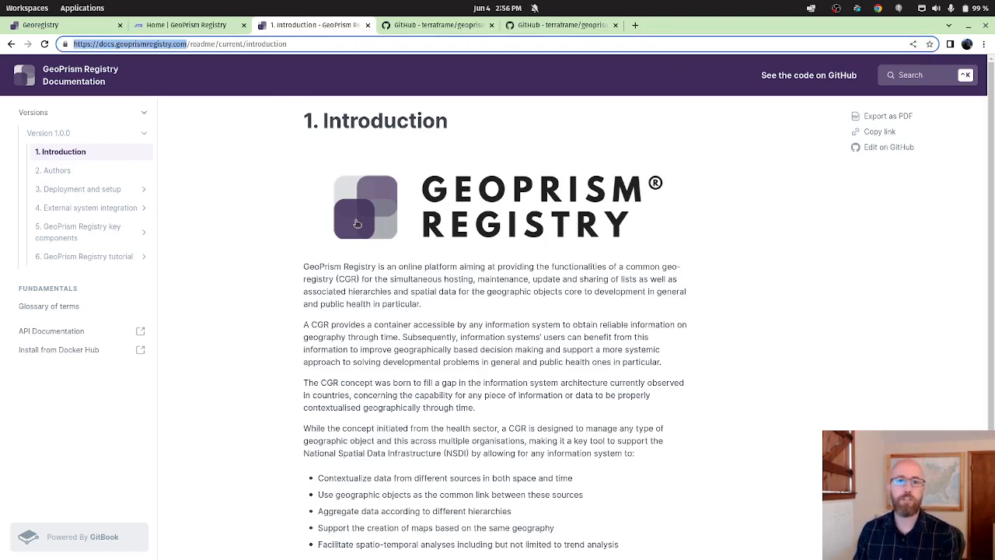
Step: Show the terraframe/geoprism-registry GitHub repository, highlight its path in the address and look over its file list
left_click(429, 27)
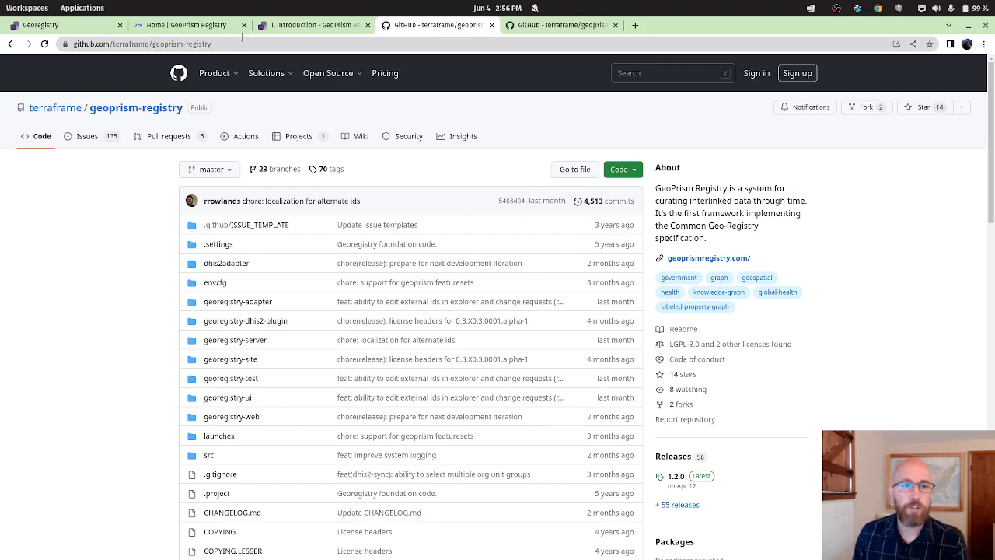
left_click_drag(212, 44, 150, 43)
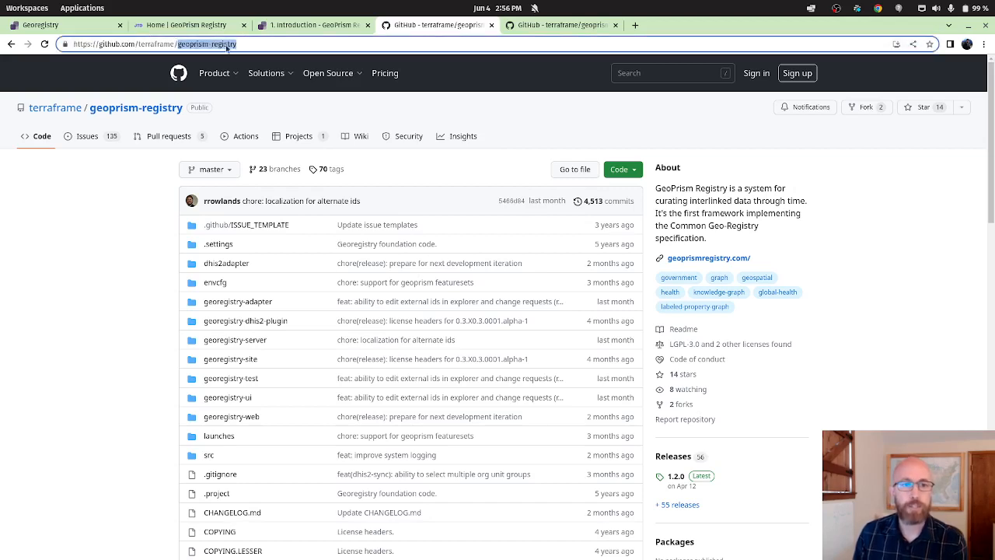
left_click_drag(247, 44, 136, 33)
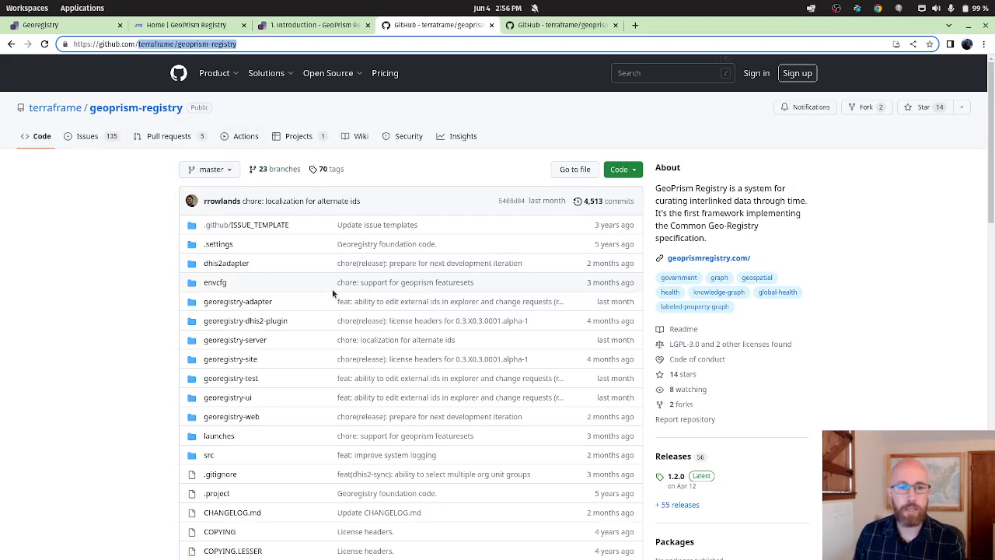
scroll(333, 293, "down", 1)
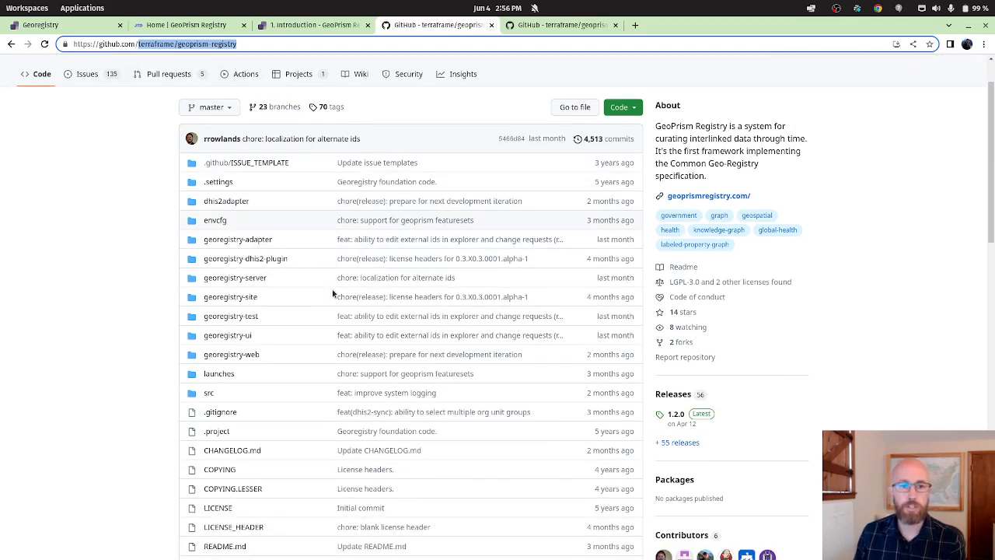
scroll(332, 293, "up", 1)
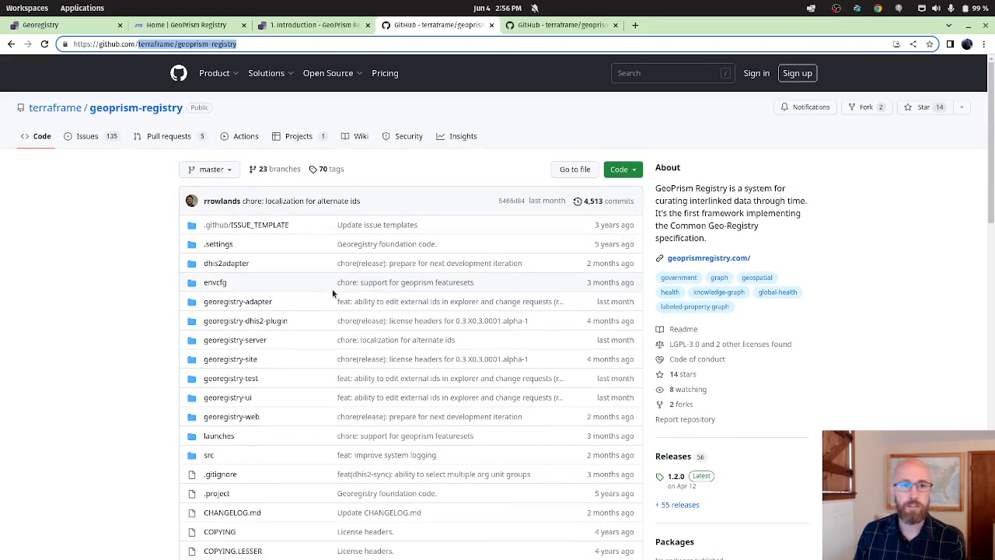
Step: Switch to the geoprism-registry-example-data repository, highlight its name in the address and open the spreadsheet/Health folder
left_click(563, 25)
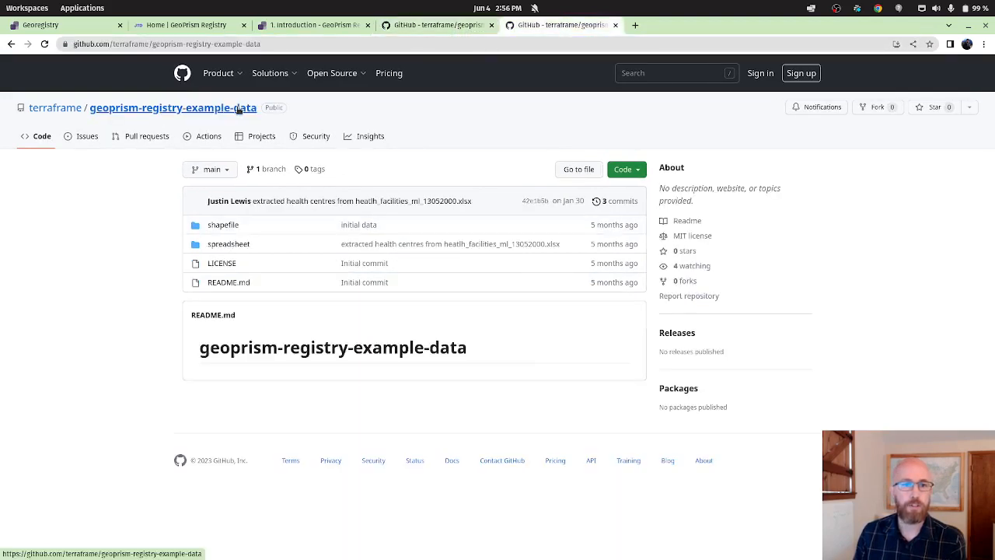
left_click_drag(262, 44, 157, 50)
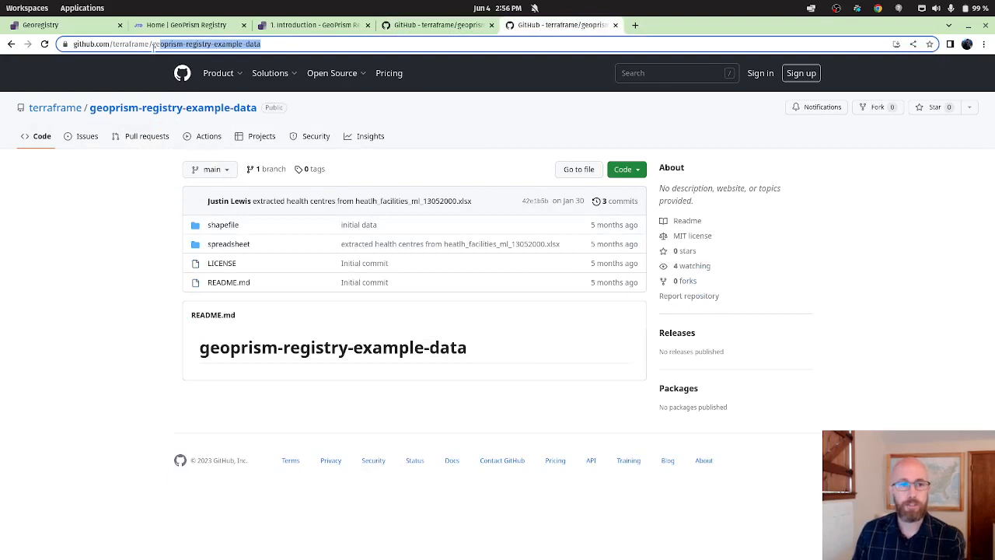
left_click_drag(152, 46, 149, 45)
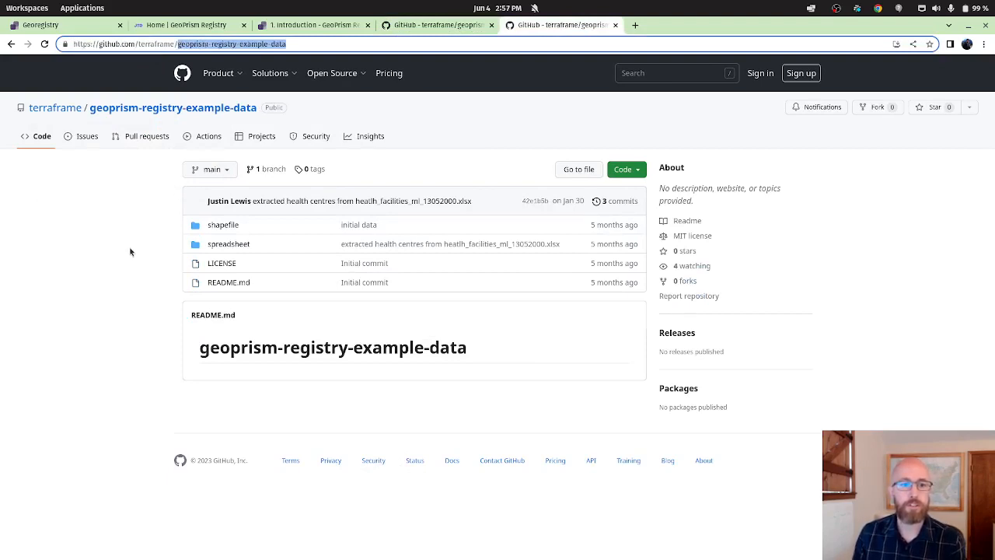
left_click(237, 244)
left_click(220, 246)
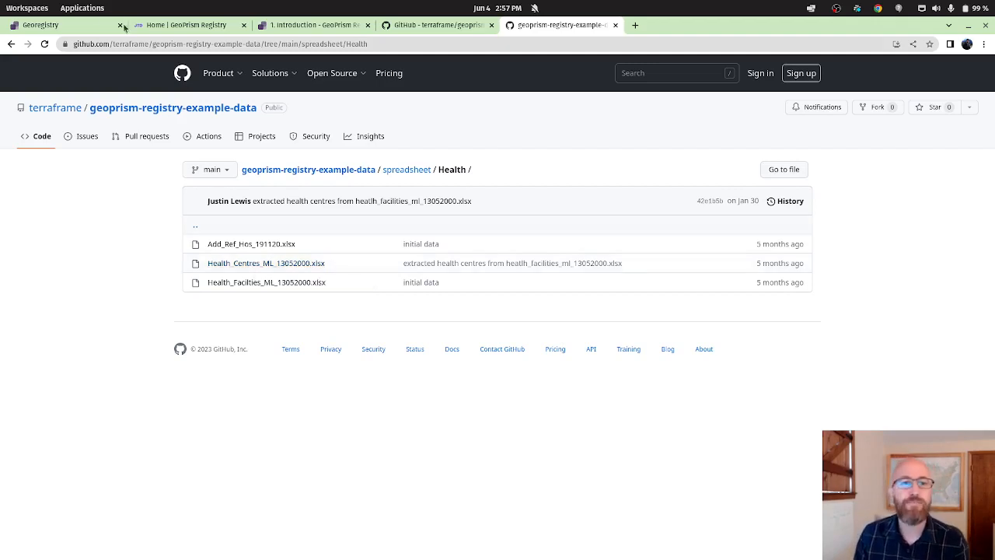
Step: Open Geo-Objects and Hierarchies in the demo registry and expand the geo-object types down to the Ministry of Health ones
left_click(95, 26)
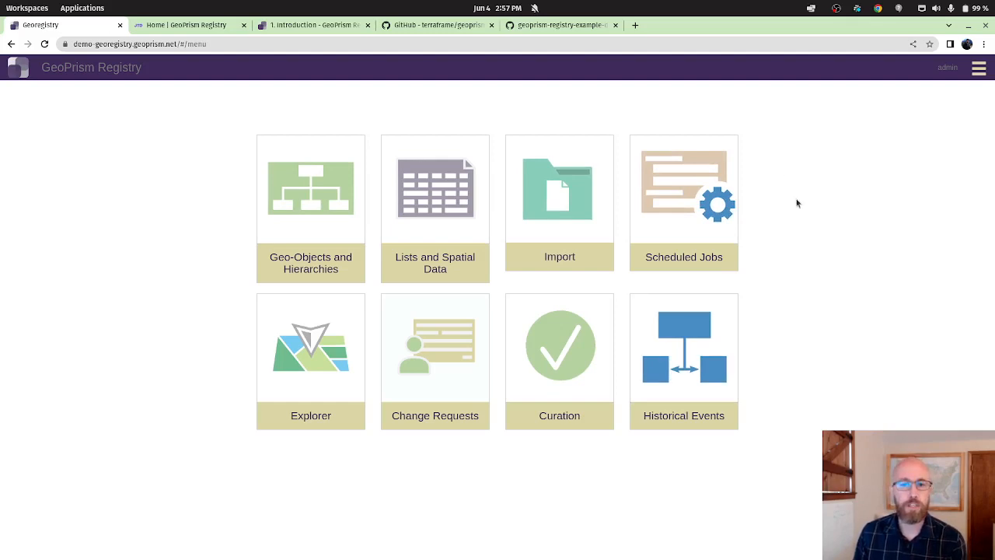
left_click(320, 189)
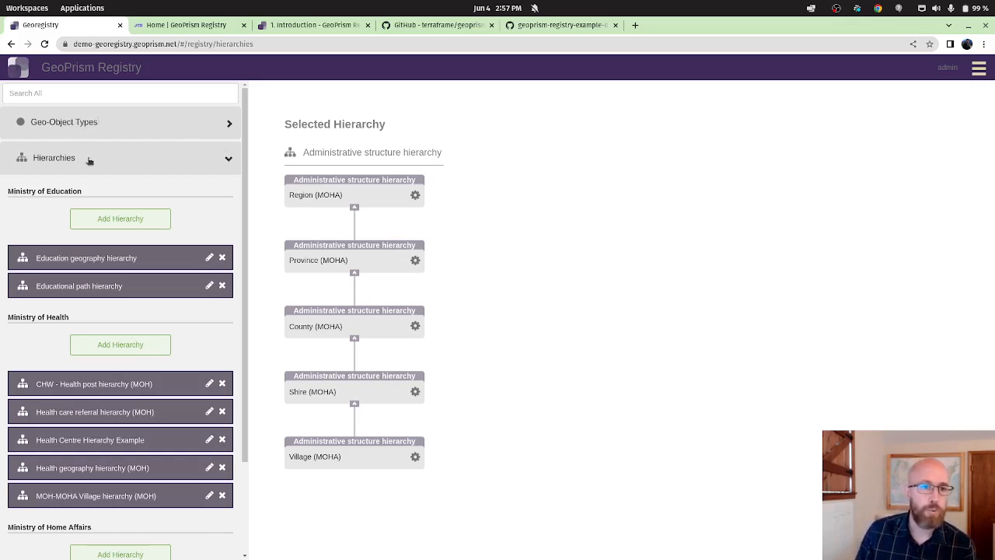
left_click(91, 122)
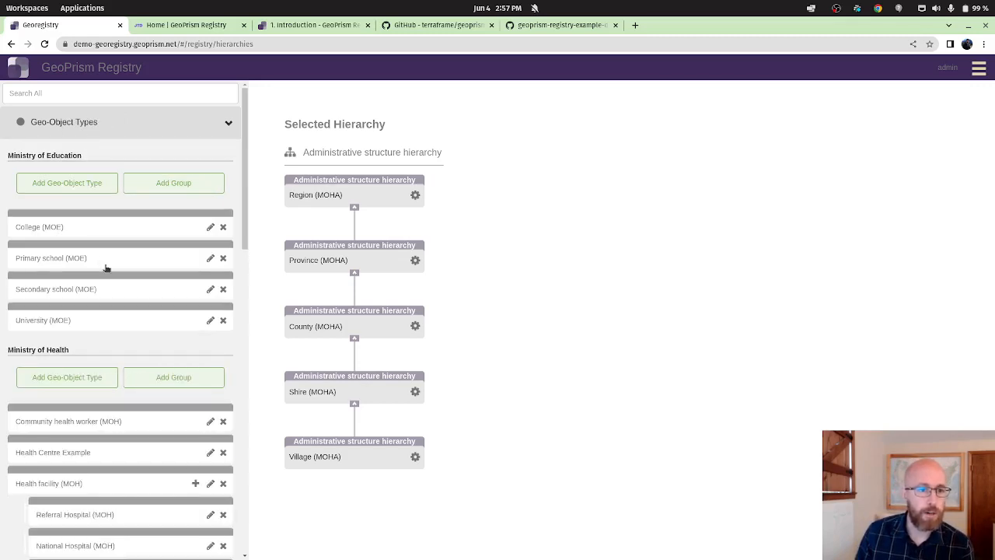
scroll(104, 266, "down", 5)
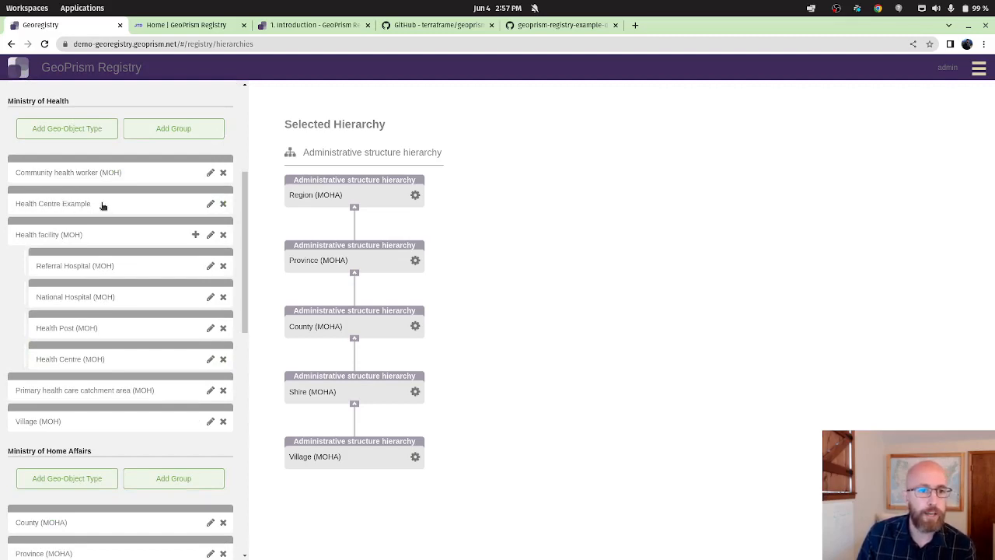
Step: Review the settings and attributes of the Health Centre Example geo-object type and close it without saving
left_click(210, 203)
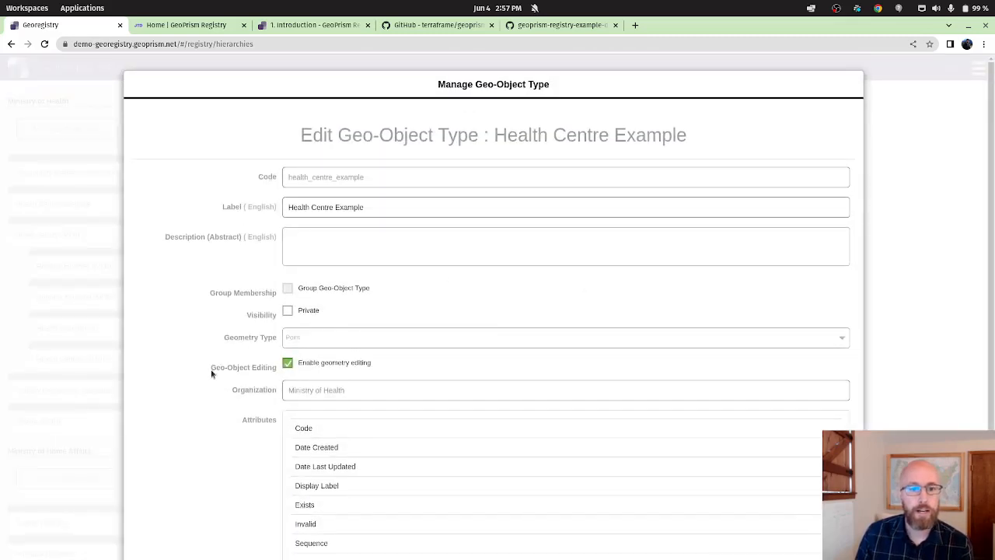
scroll(213, 371, "down", 2)
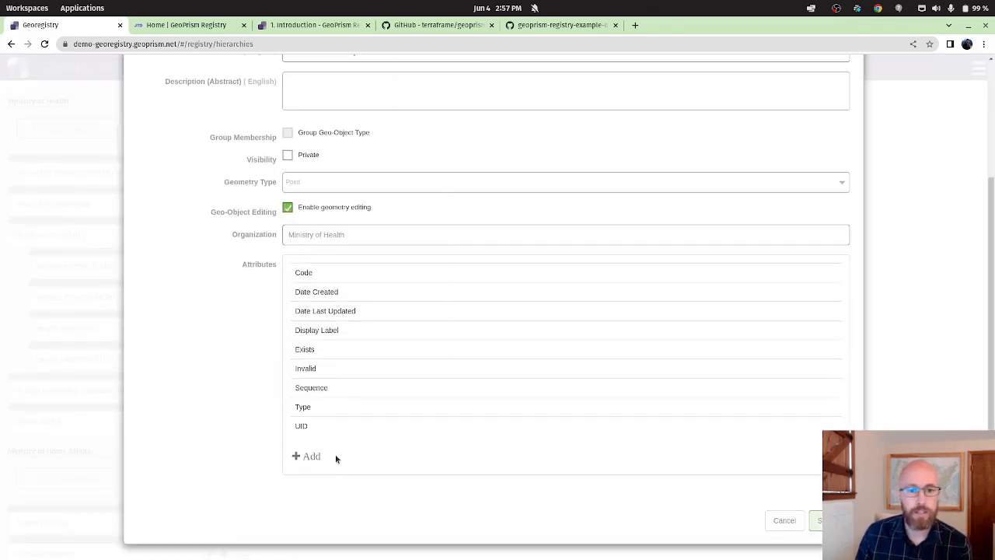
scroll(249, 383, "up", 2)
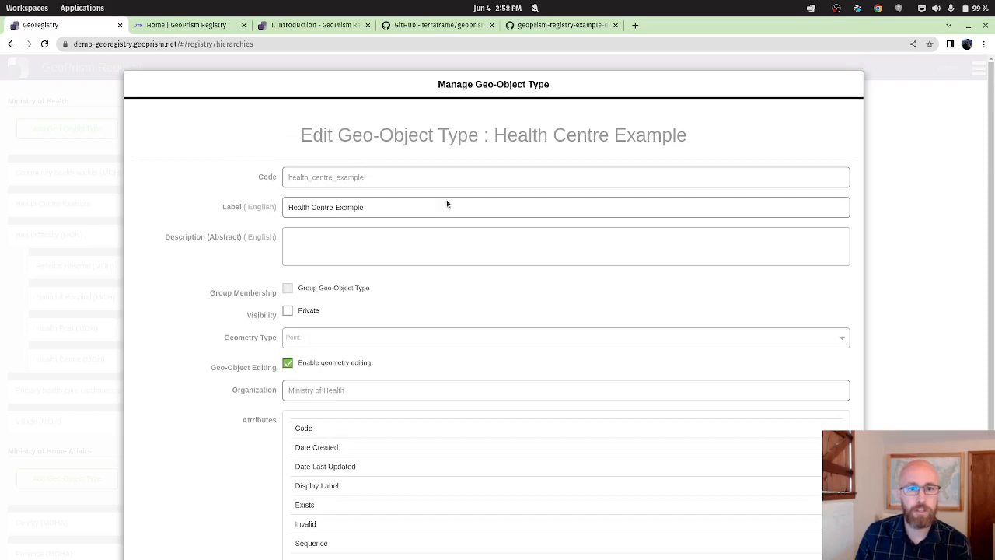
scroll(196, 301, "down", 1)
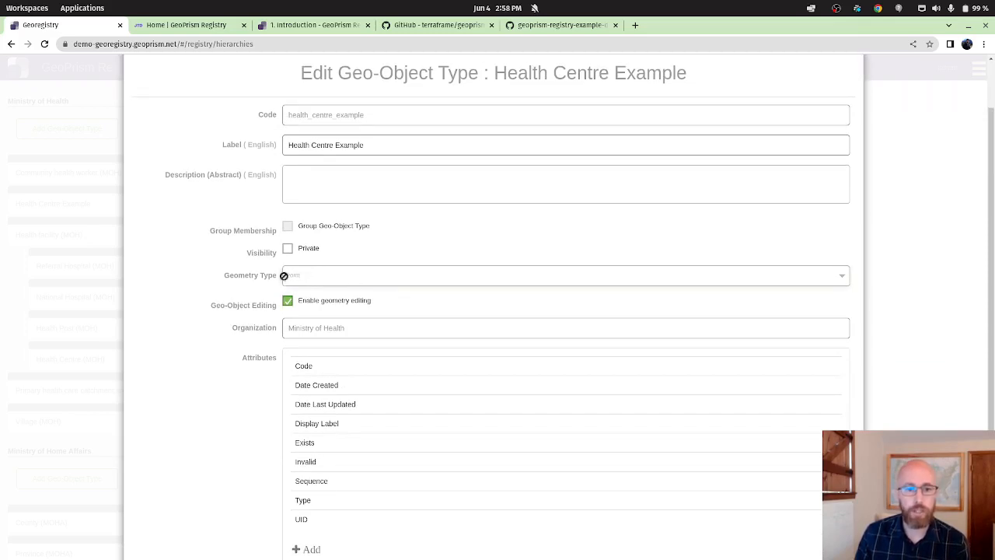
scroll(213, 320, "down", 2)
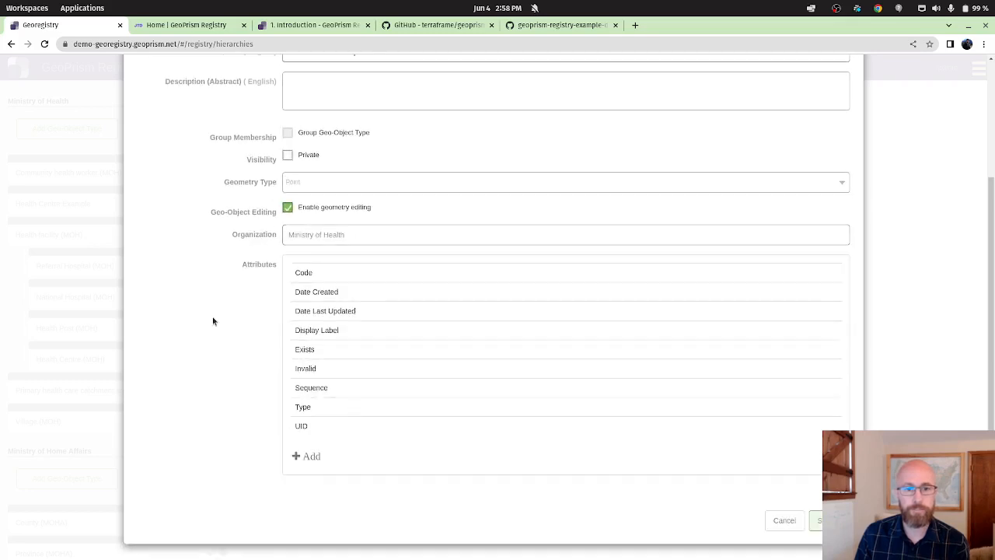
left_click(791, 526)
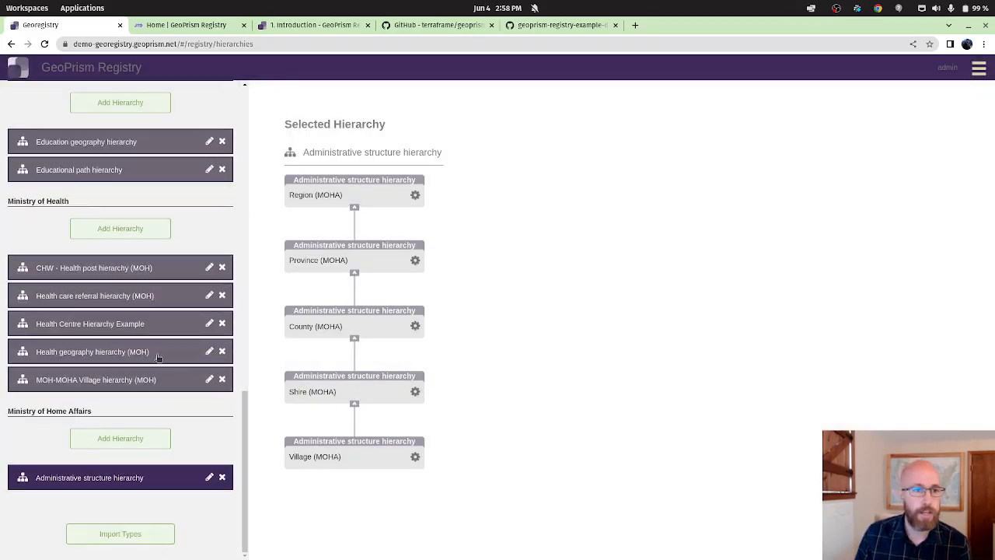
Step: Select the Health Centre Hierarchy Example under Ministry of Health and examine its levels from Region to Health Centre Example
left_click(69, 329)
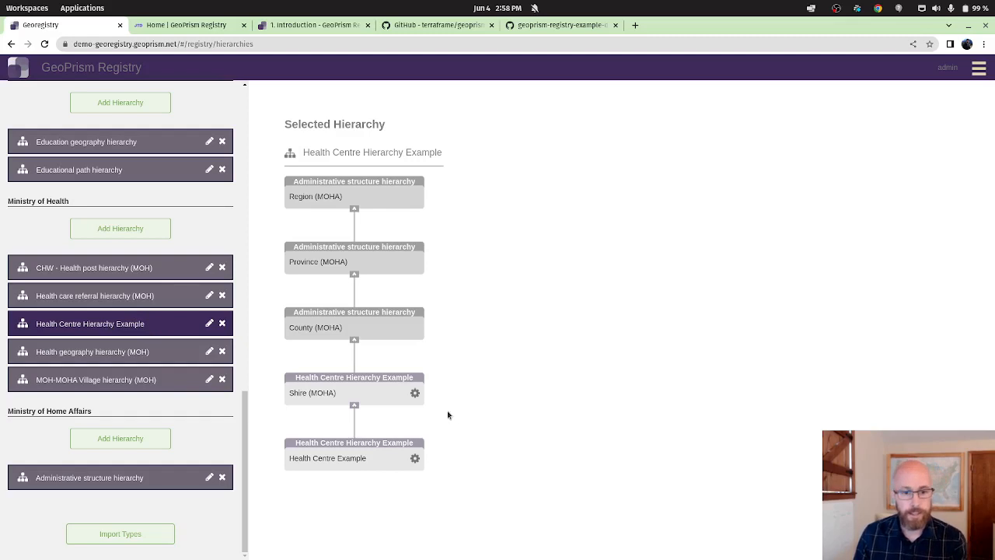
mouse_move(352, 379)
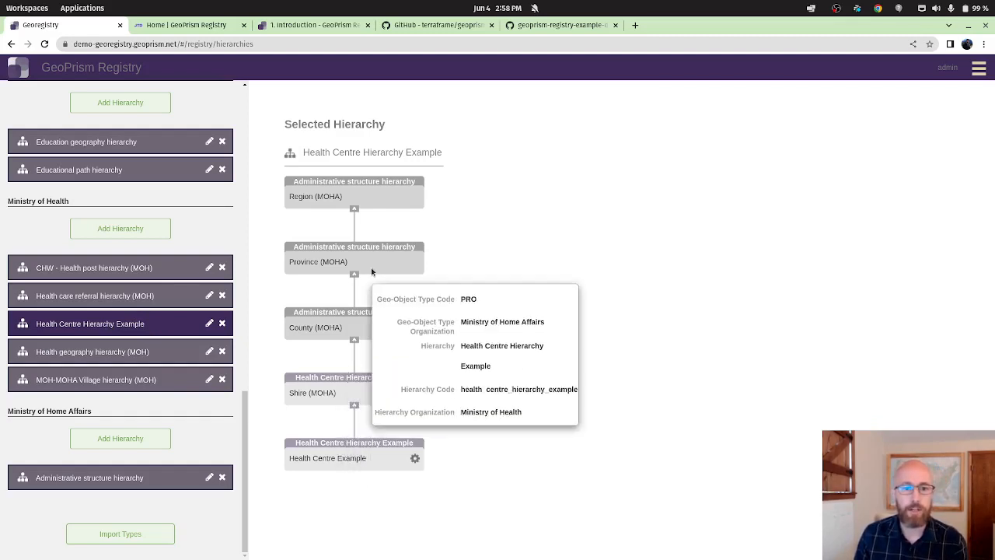
mouse_move(350, 327)
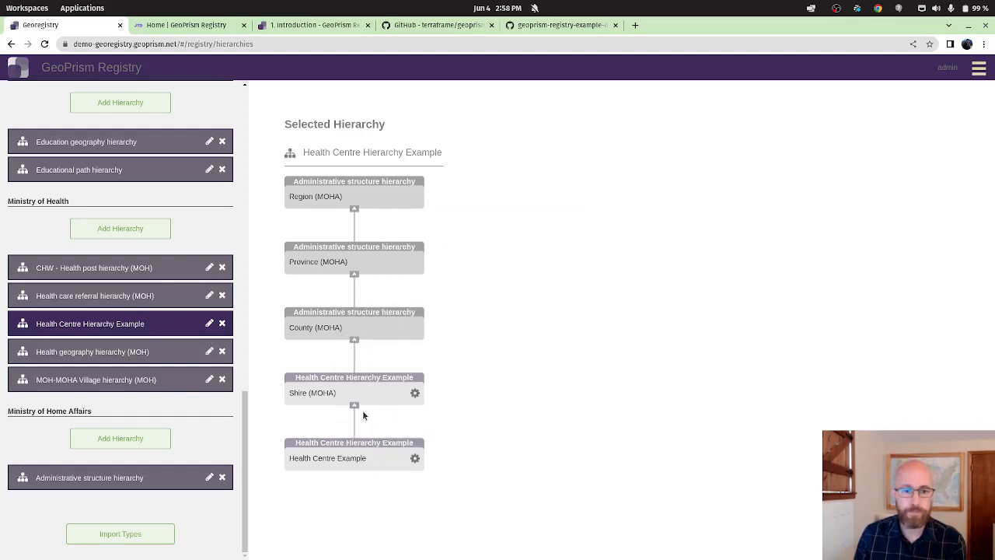
mouse_move(313, 396)
mouse_move(330, 460)
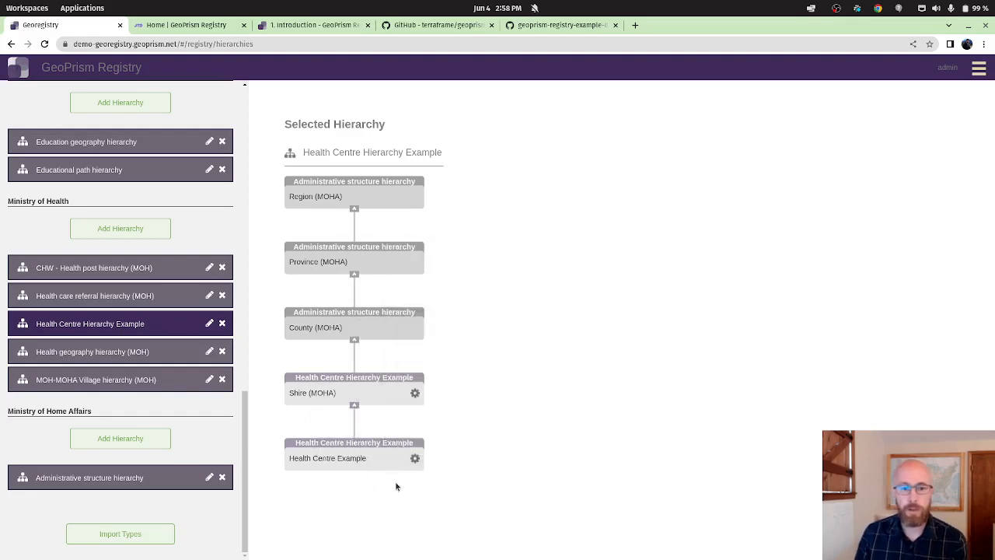
mouse_move(402, 458)
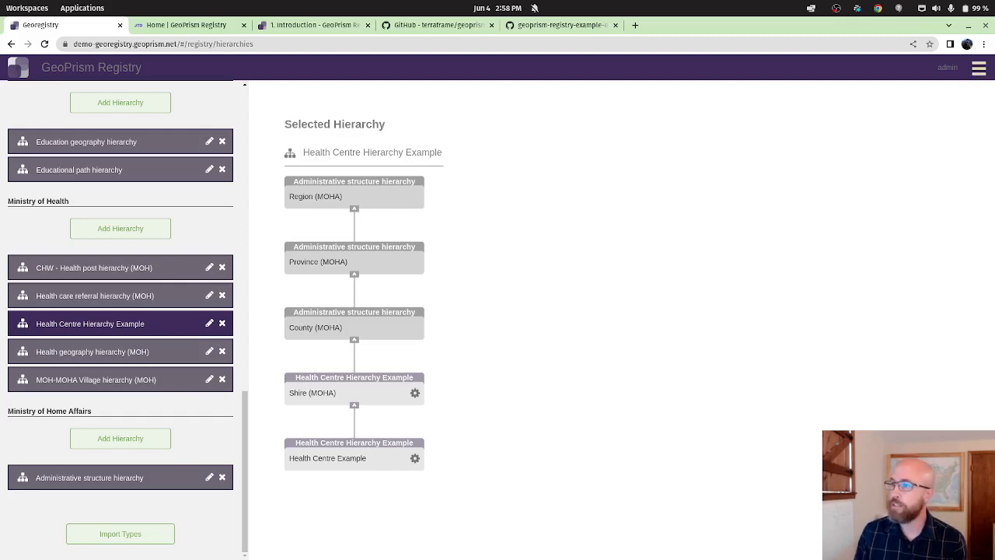
Step: Bring the Health_Centres_ML_13052000.xlsx window in LibreOffice Calc onto this screen, maximize it, and highlight row 2 and its SHR_NAME cell
left_click_drag(994, 101, 746, 60)
double_click(746, 59)
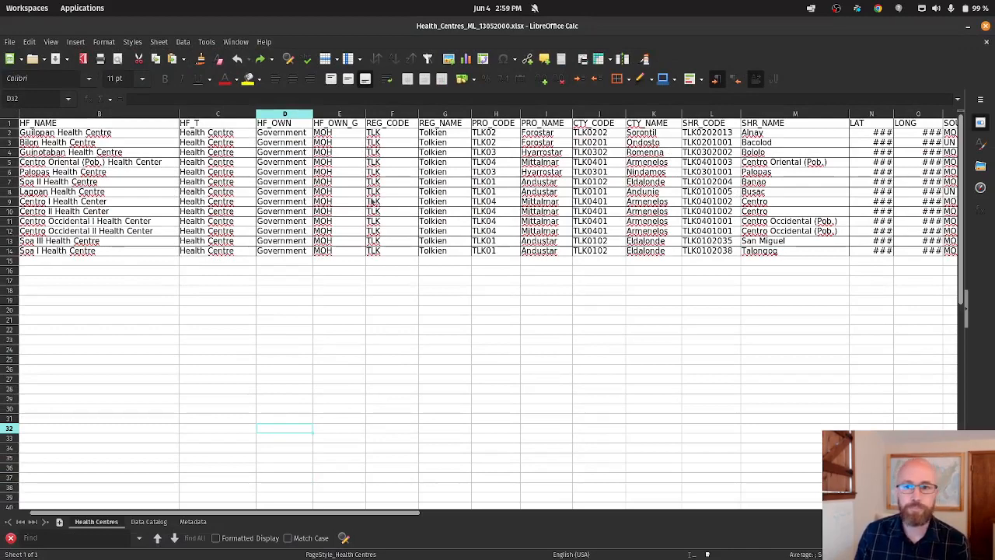
left_click(7, 133)
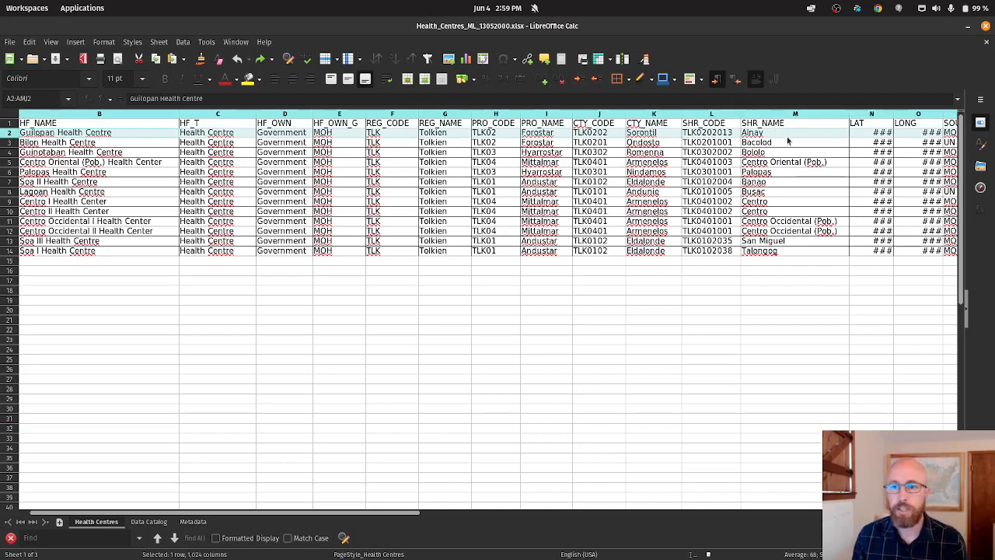
left_click(786, 135)
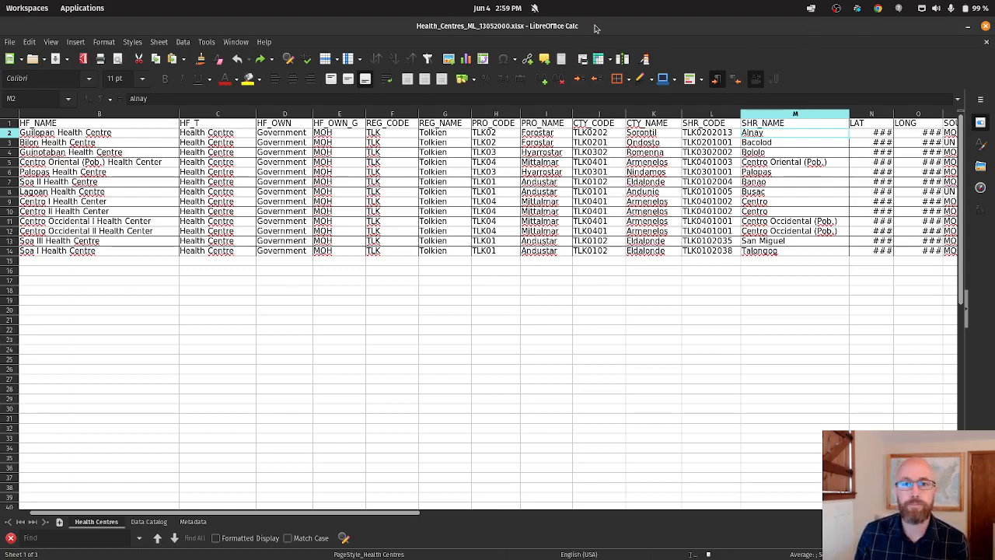
Step: Restore and re-maximize the spreadsheet window, and open the SHR_CODE cell in row 2 for editing with its text selected
left_click_drag(594, 26, 627, 24)
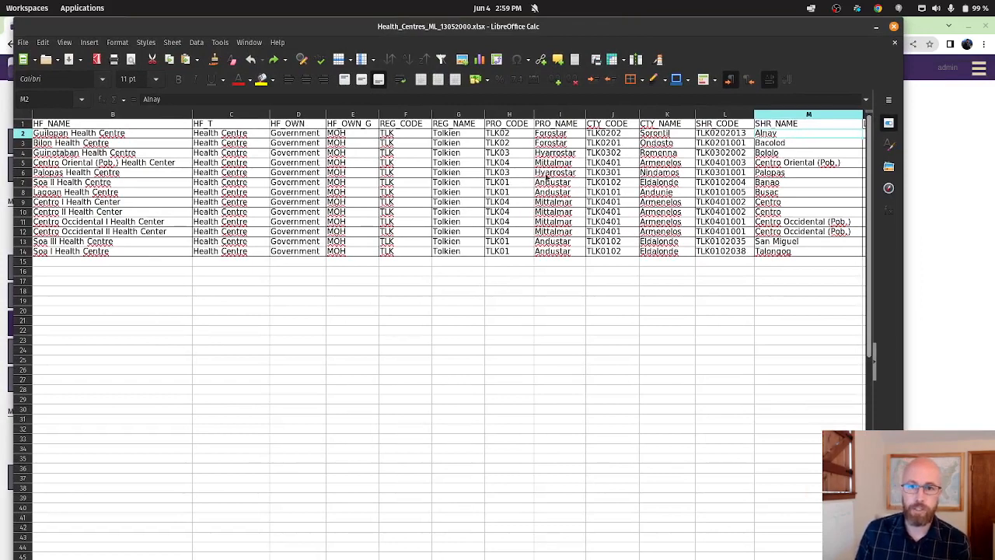
double_click(677, 29)
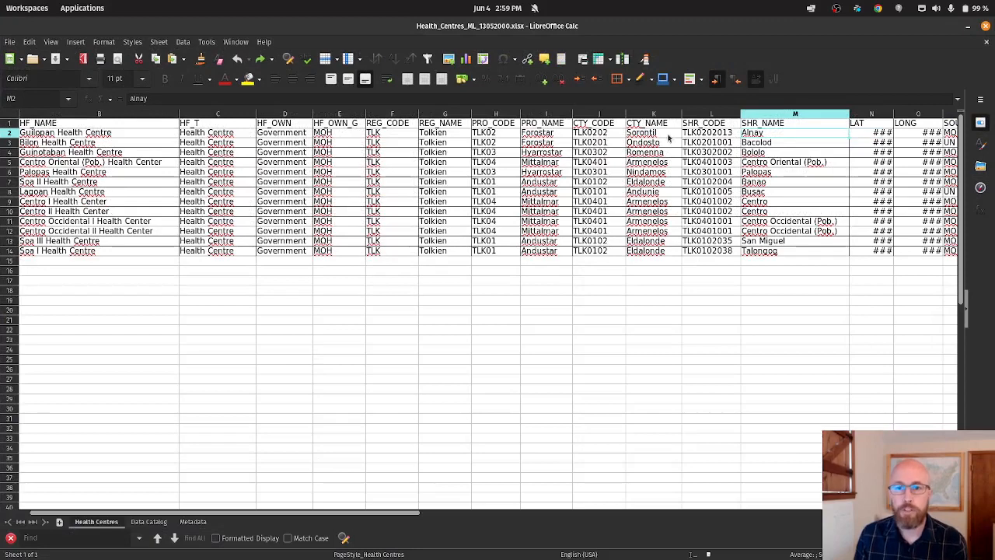
left_click(717, 137)
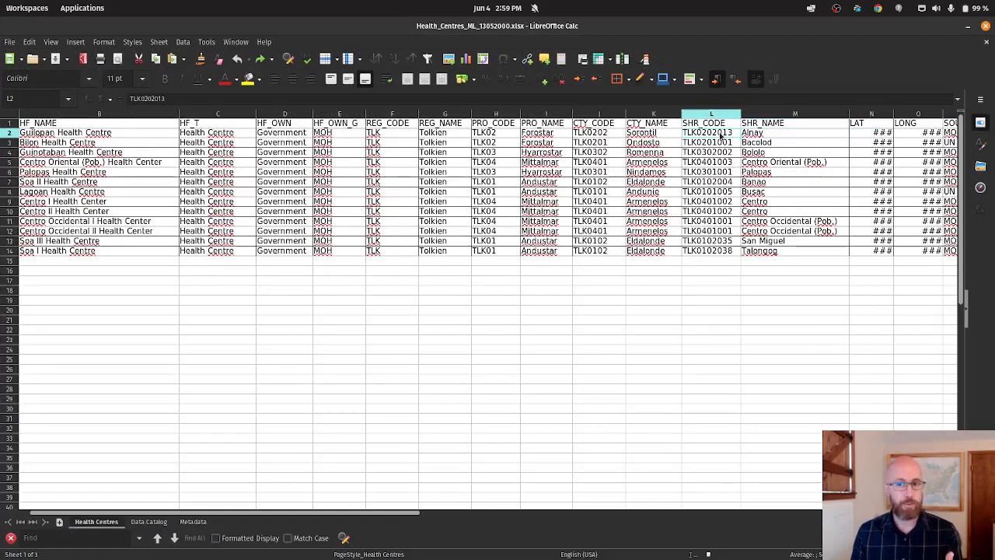
double_click(723, 133)
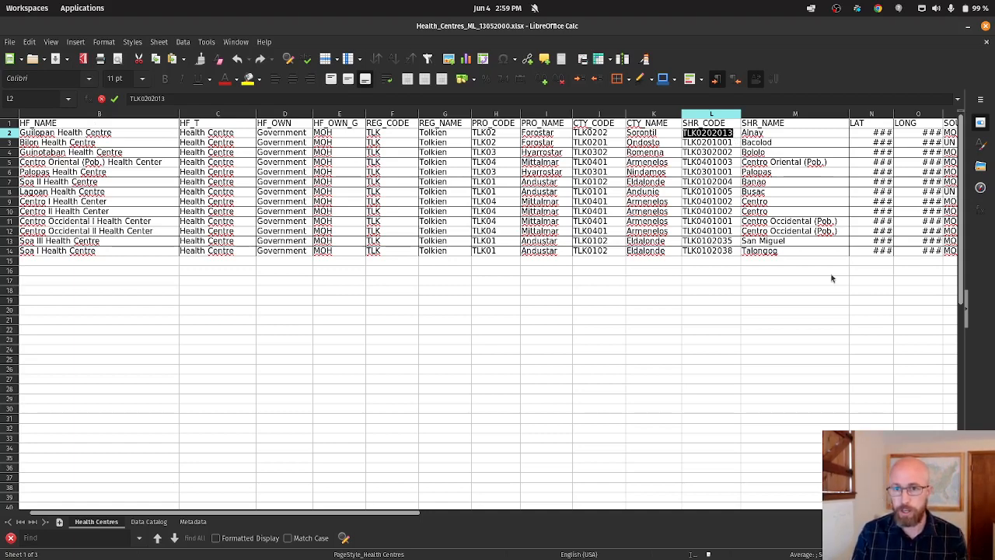
Step: Replace the SHR_CODE value in row 2 with 999
type("99")
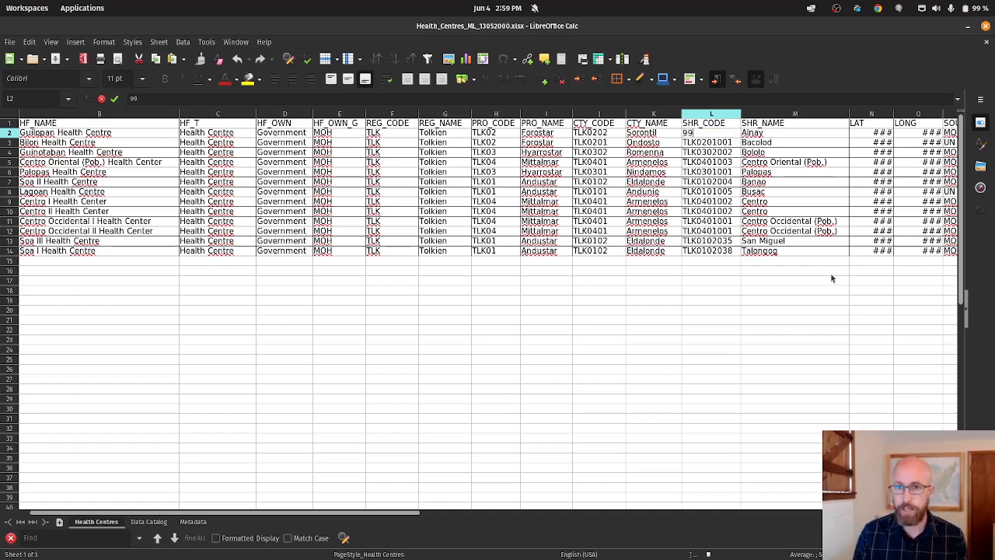
type("9")
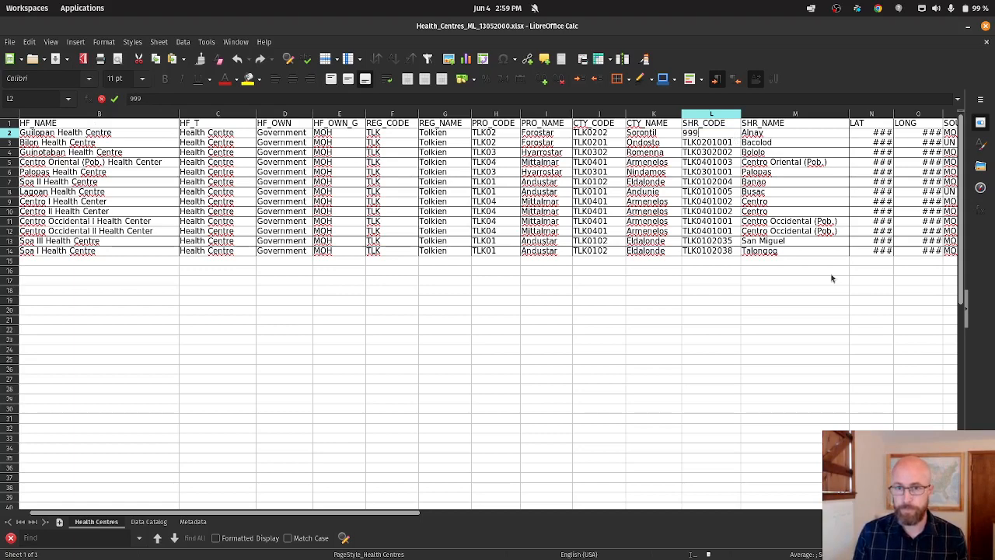
left_click(617, 363)
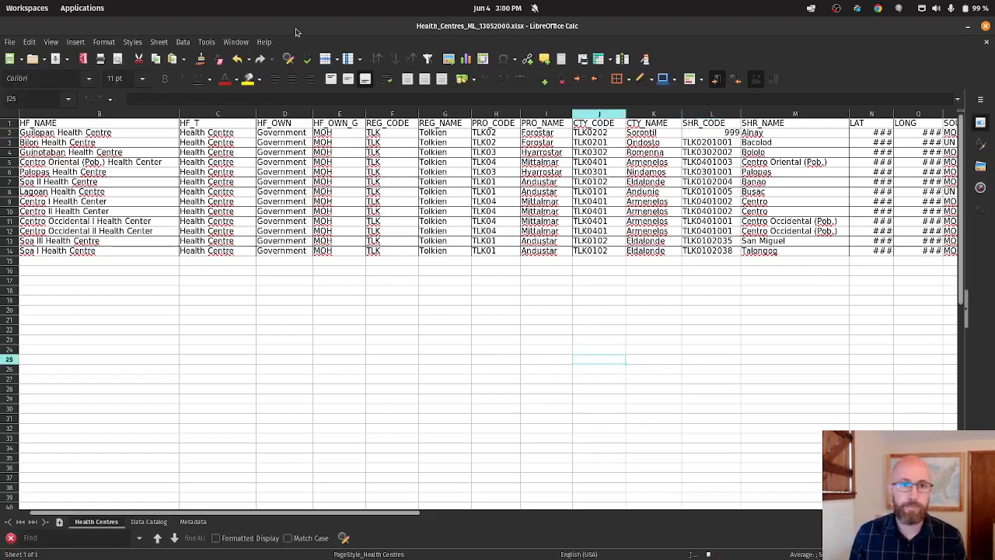
Step: Switch to the GeoPrism Registry in the browser and open its spreadsheet import page
key("alt+Tab")
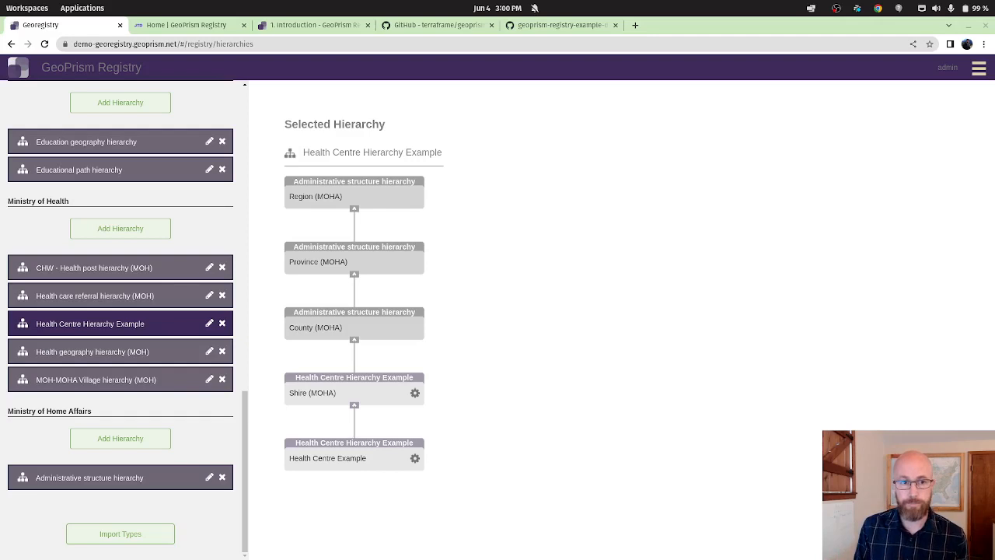
left_click(980, 71)
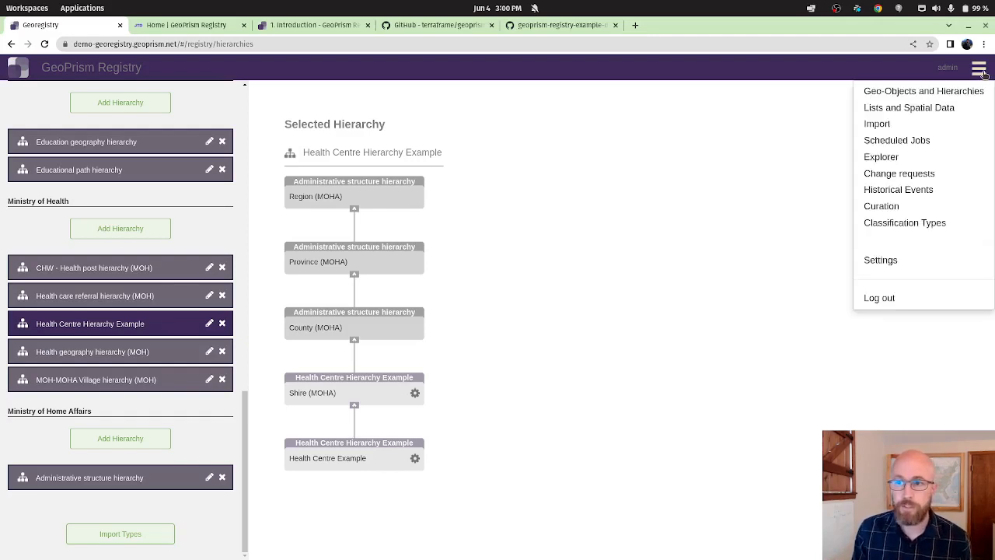
left_click(890, 124)
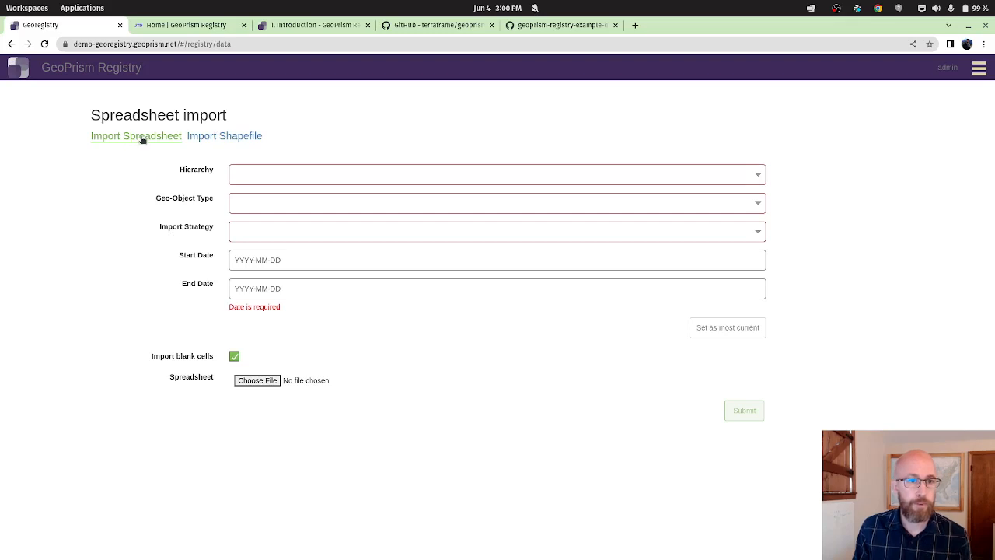
Step: Set the import's hierarchy to Health Centre Hierarchy Example, geo-object type to Health Centre Example, and import strategy to Update only
left_click(280, 178)
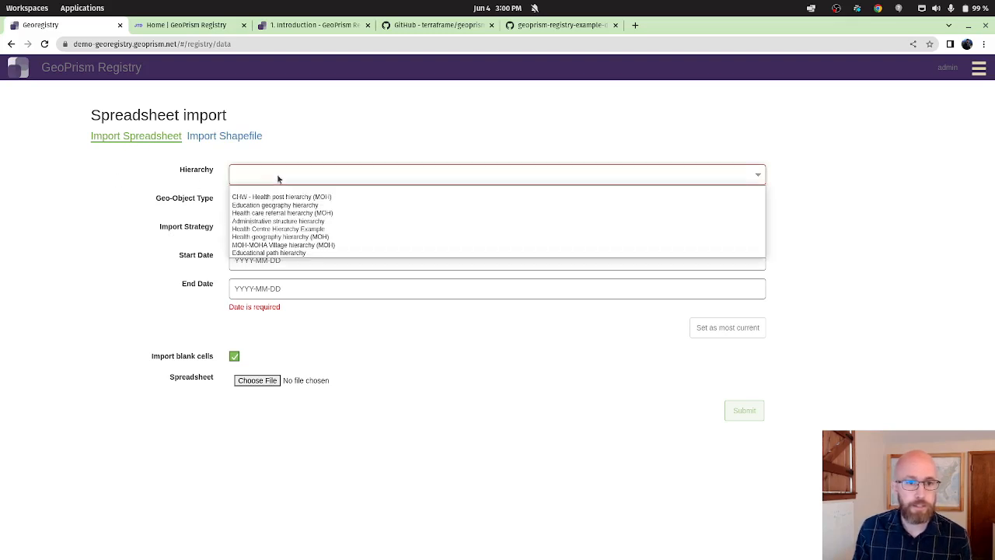
left_click(312, 227)
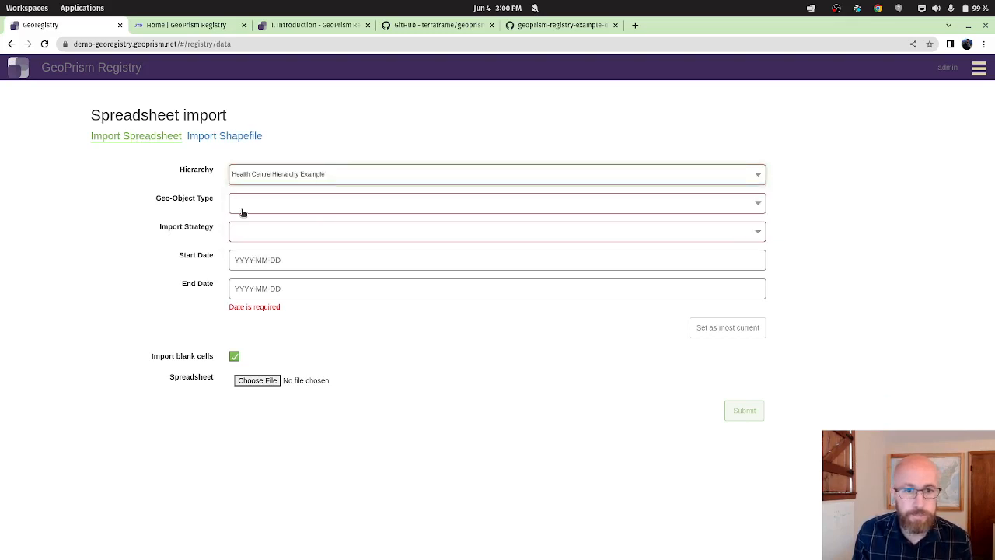
left_click(274, 204)
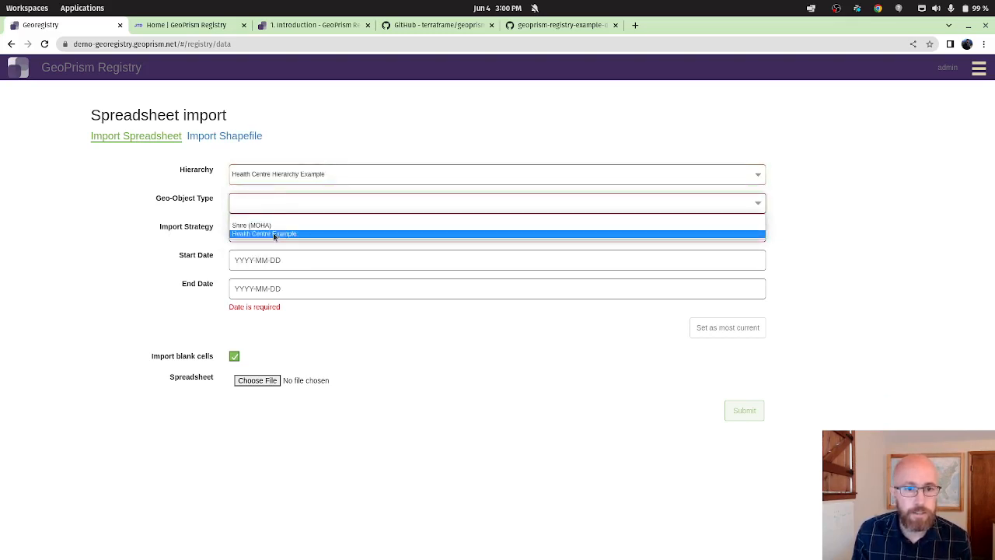
left_click(274, 233)
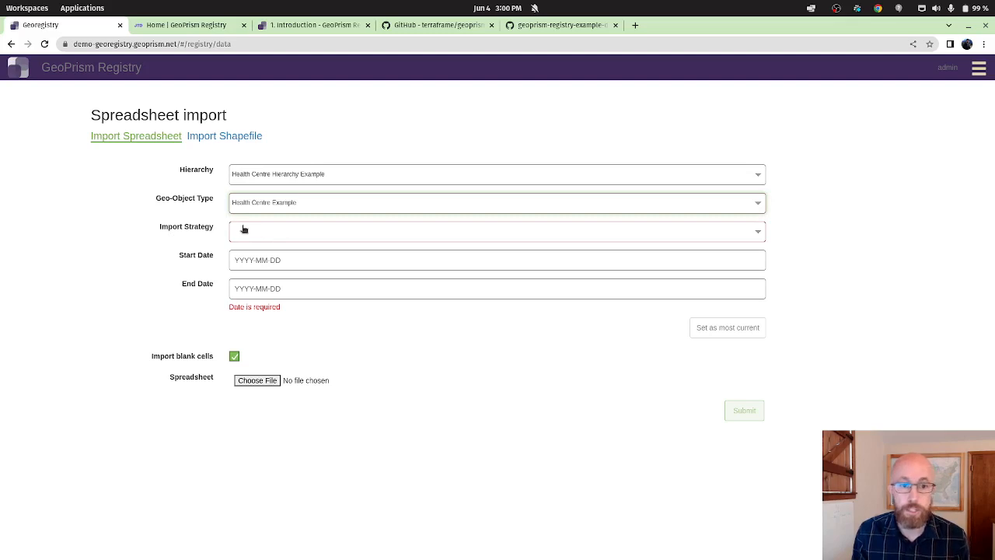
left_click(273, 237)
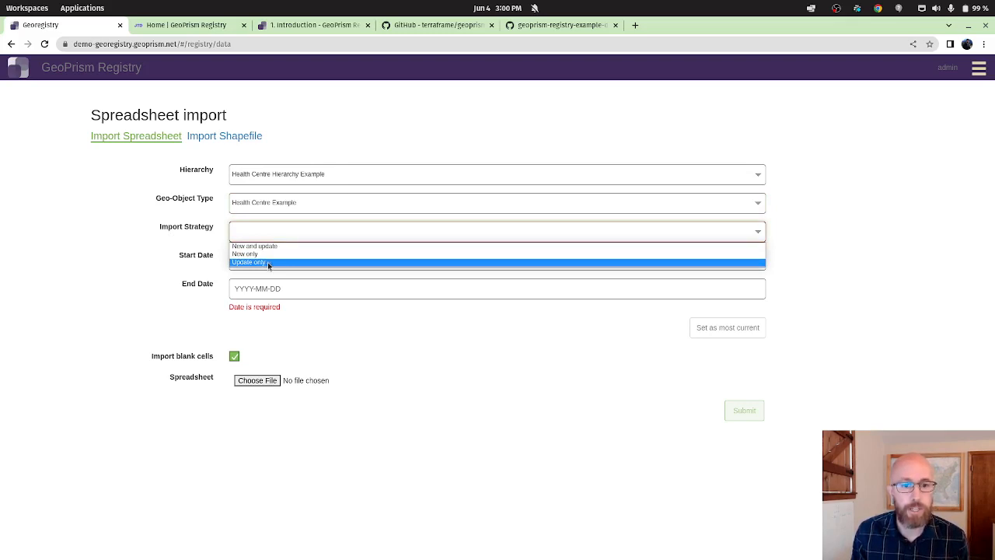
left_click(268, 263)
Step: Set the import's start date to 2010-01-01 and make its end date the most current
left_click(463, 260)
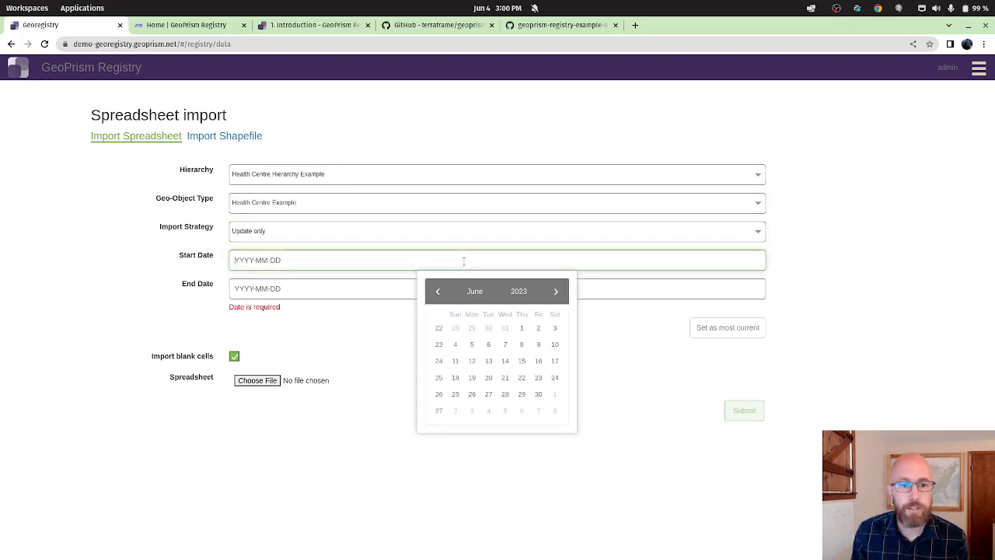
left_click(516, 327)
left_click_drag(253, 260, 242, 261)
type("10-06-01")
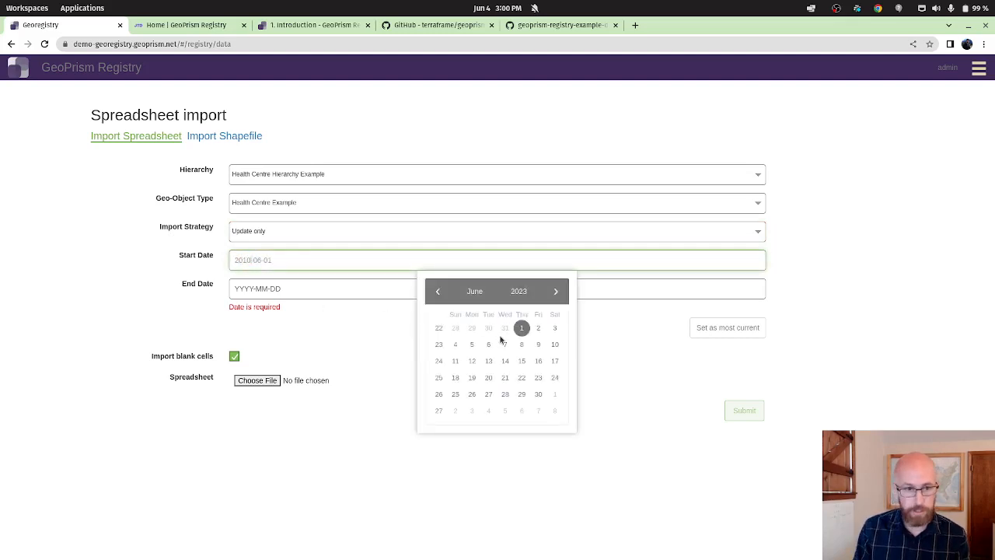
left_click(260, 258)
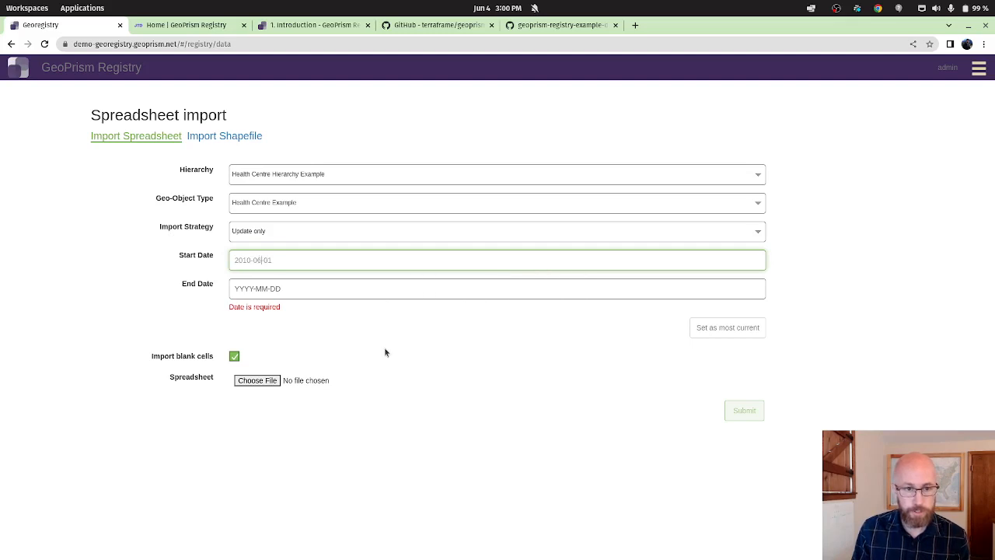
key("BackSpace")
type("1")
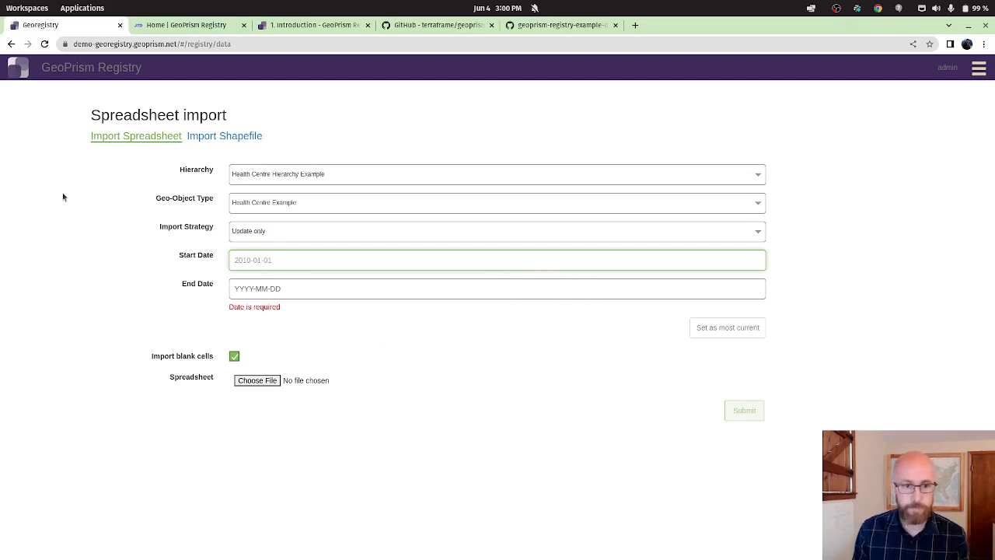
triple_click(252, 257)
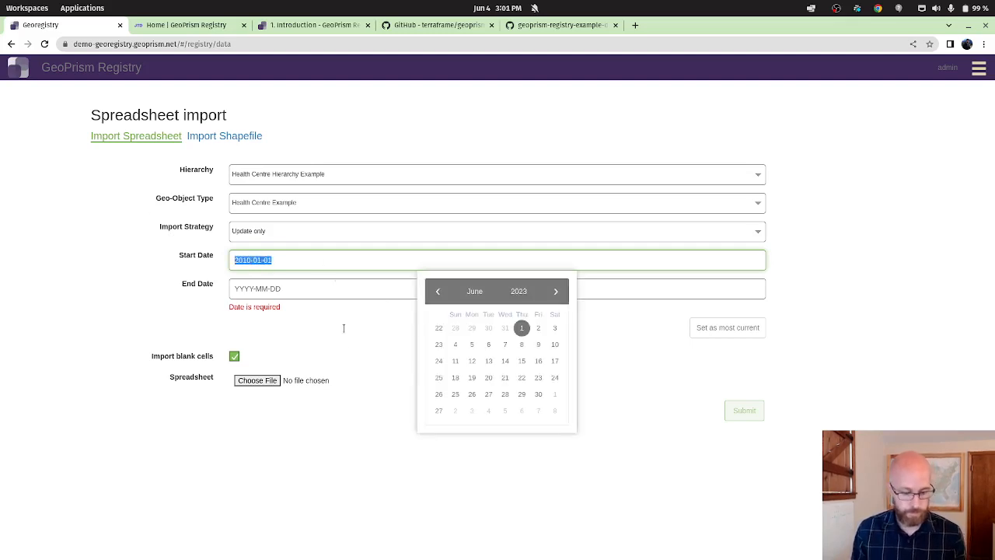
left_click(761, 332)
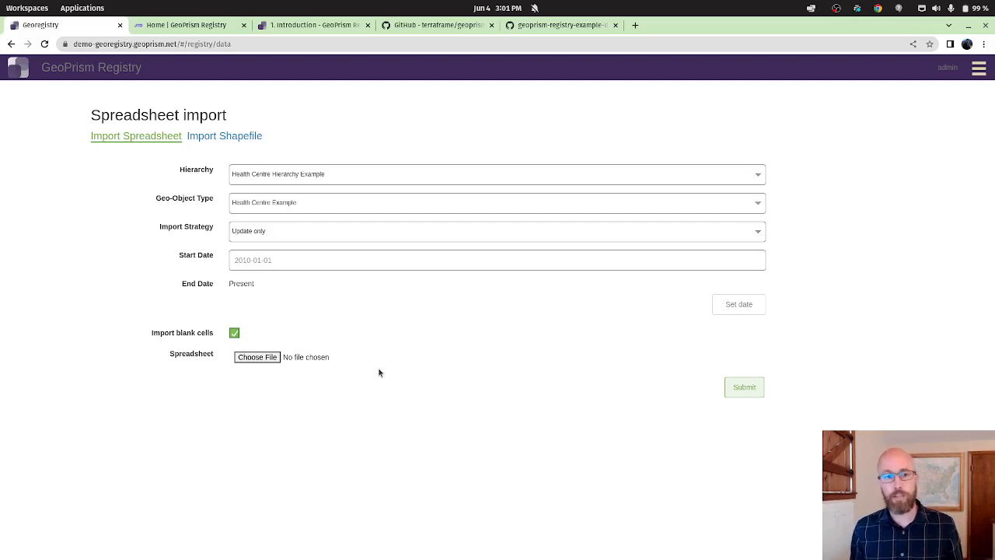
Step: Choose Health_Centres_ML_13052000.xlsx as the spreadsheet to import and submit the import form
left_click(258, 356)
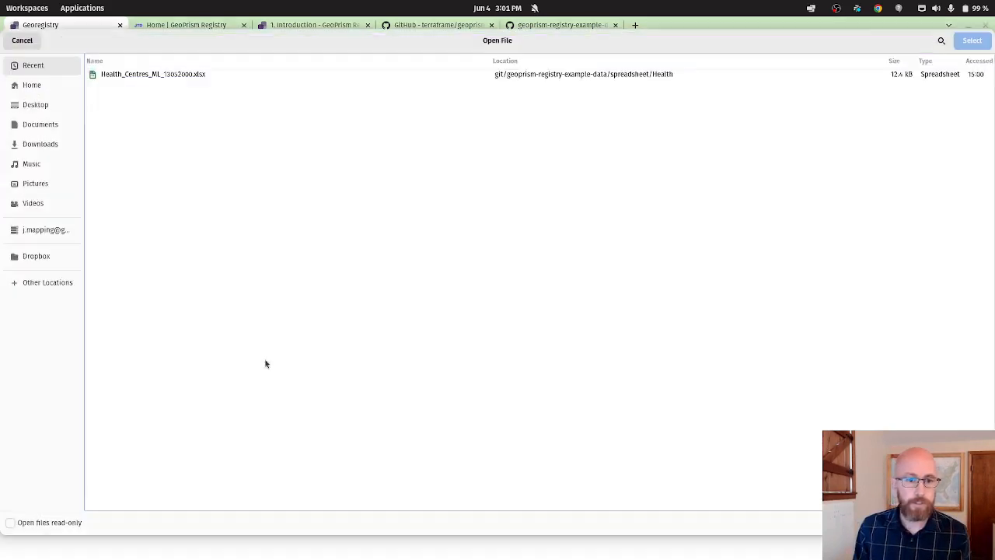
left_click(150, 75)
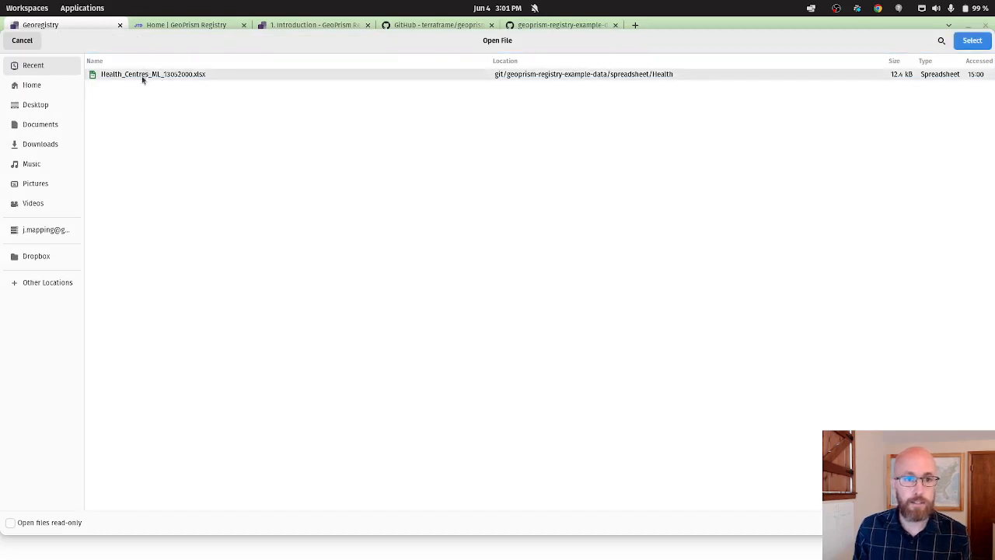
key("Return")
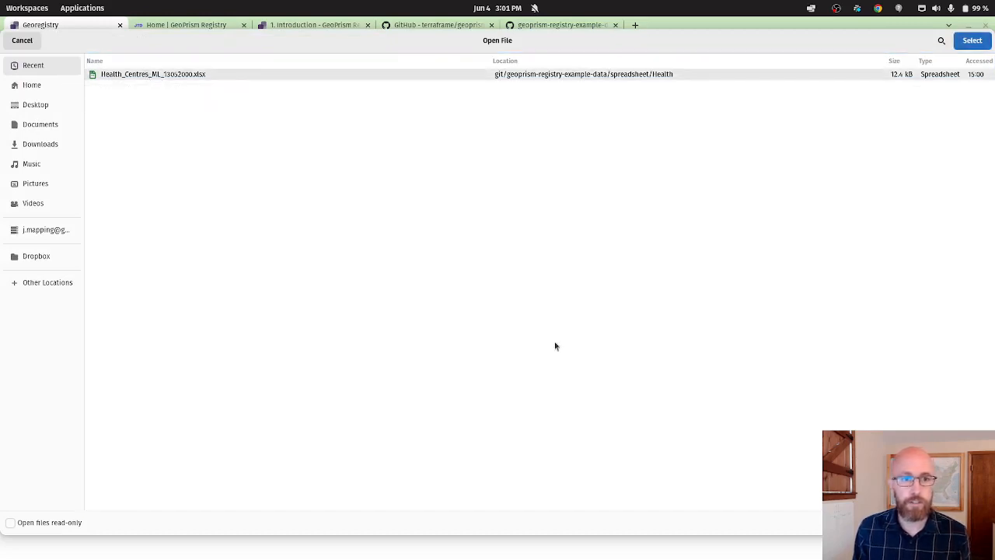
left_click(752, 394)
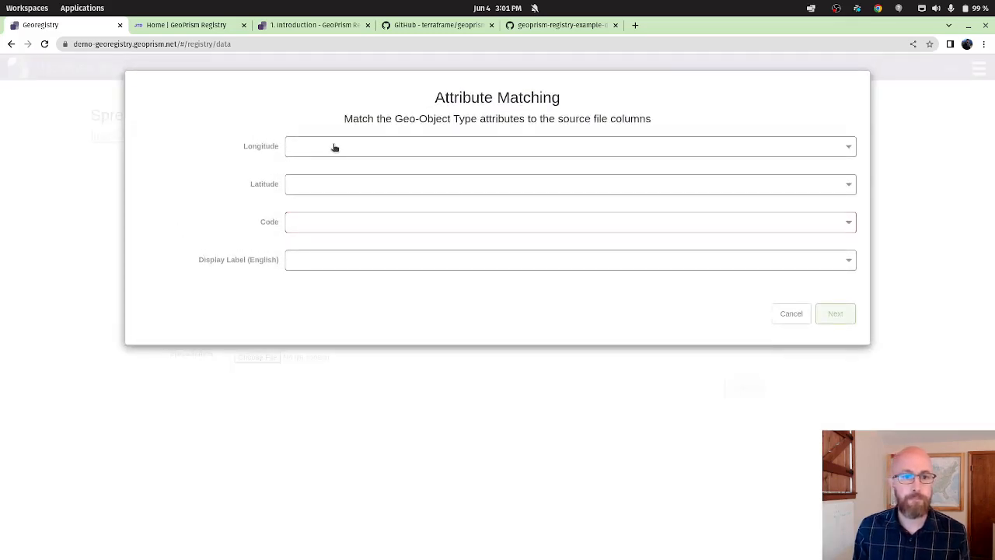
Step: Match the Longitude attribute to the LONG column and the Latitude attribute to the LAT column
left_click(334, 147)
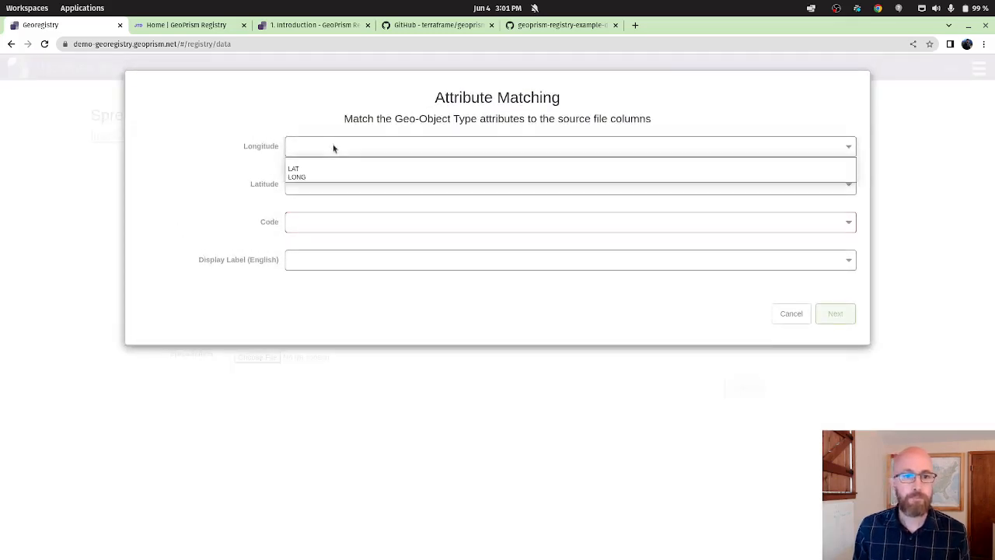
left_click(307, 177)
left_click(306, 189)
left_click(313, 204)
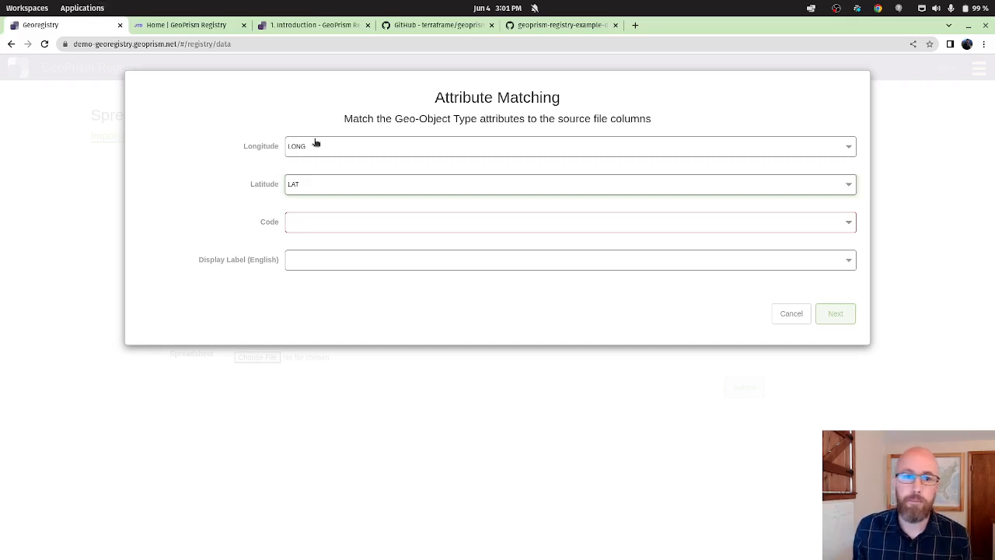
left_click_drag(243, 146, 282, 146)
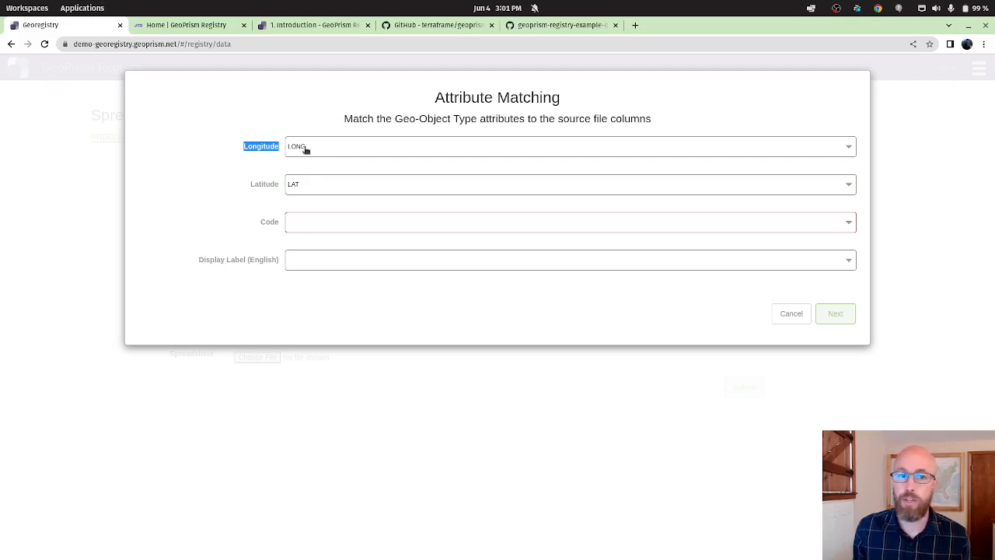
left_click(189, 193)
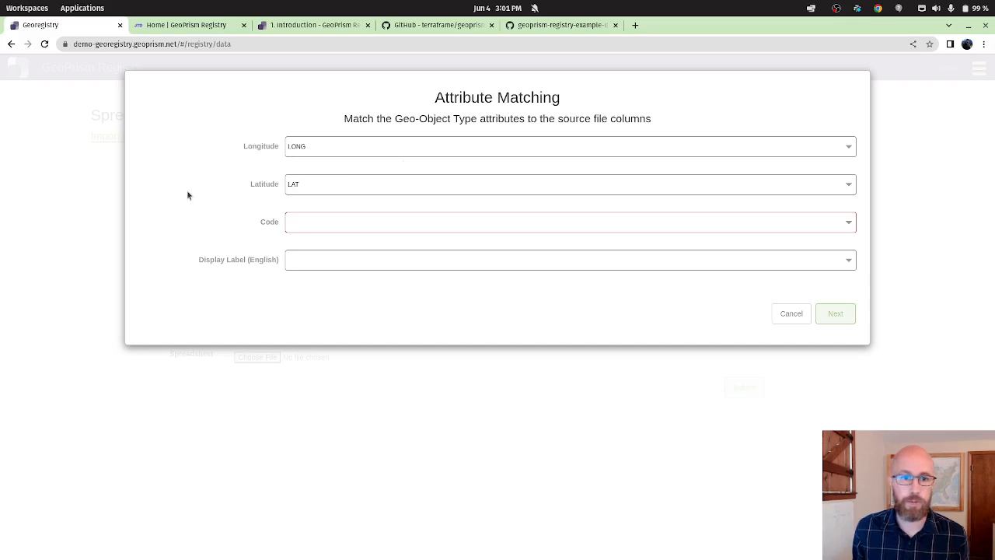
Step: Match Code to HF_ID and Display Label (English) to HF_NAME, and continue to hierarchy matching
left_click(345, 224)
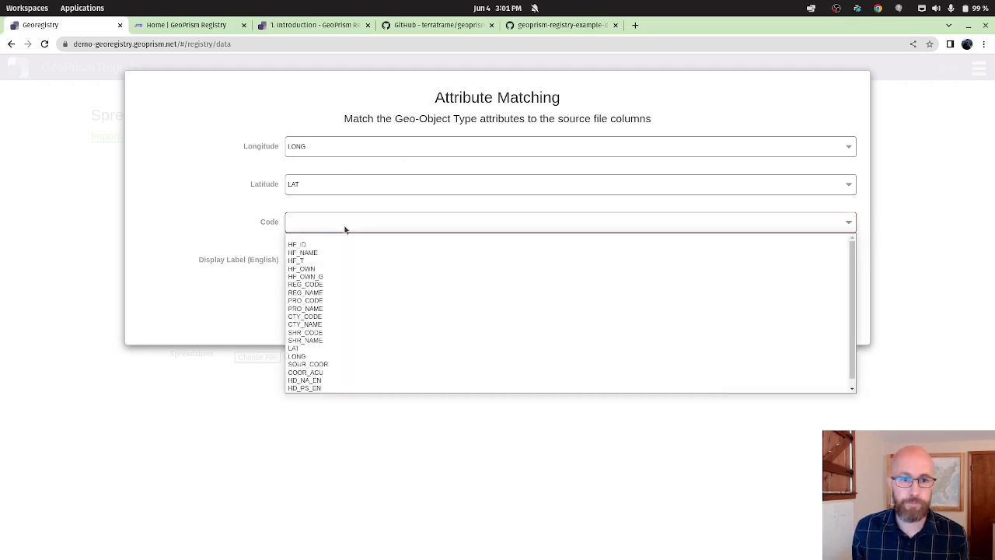
left_click(303, 245)
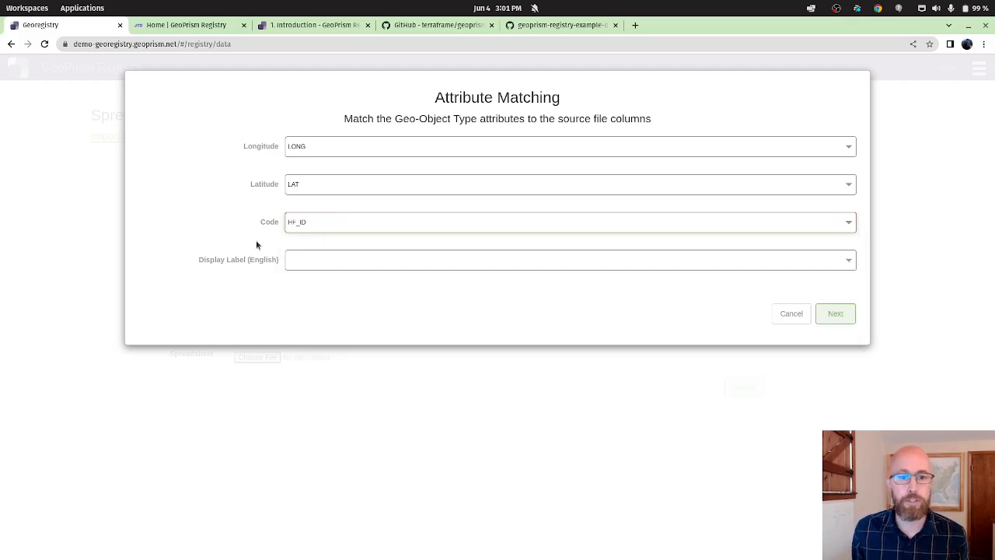
left_click(308, 259)
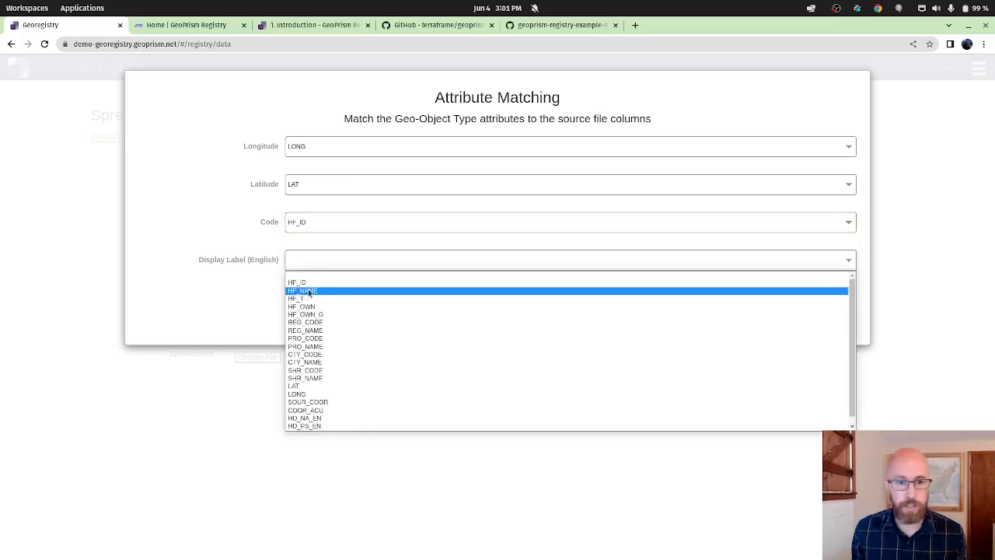
left_click(302, 292)
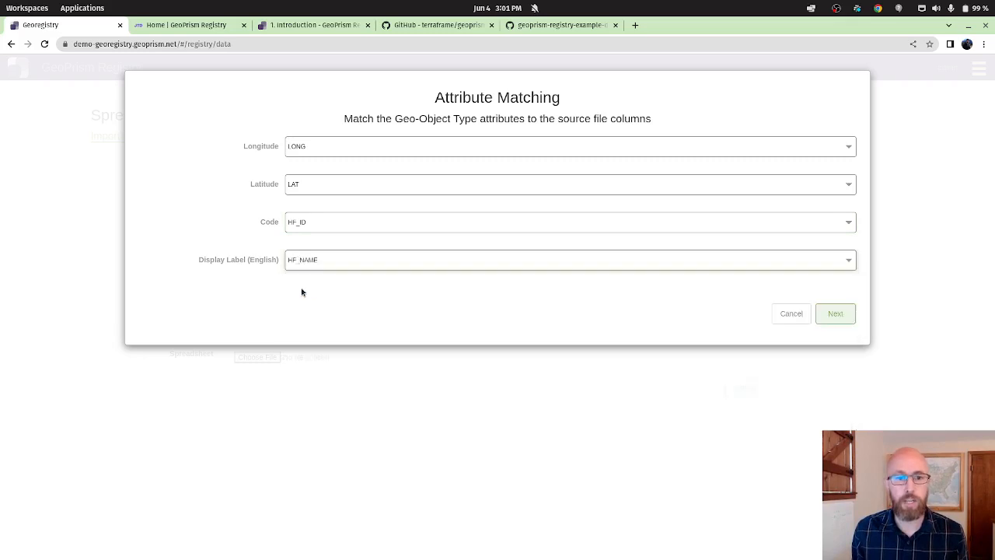
left_click(836, 313)
Step: Examine the hierarchy matching fields for Region, Province, County and Shire, including the source columns offered for Shire
scroll(186, 306, "down", 3)
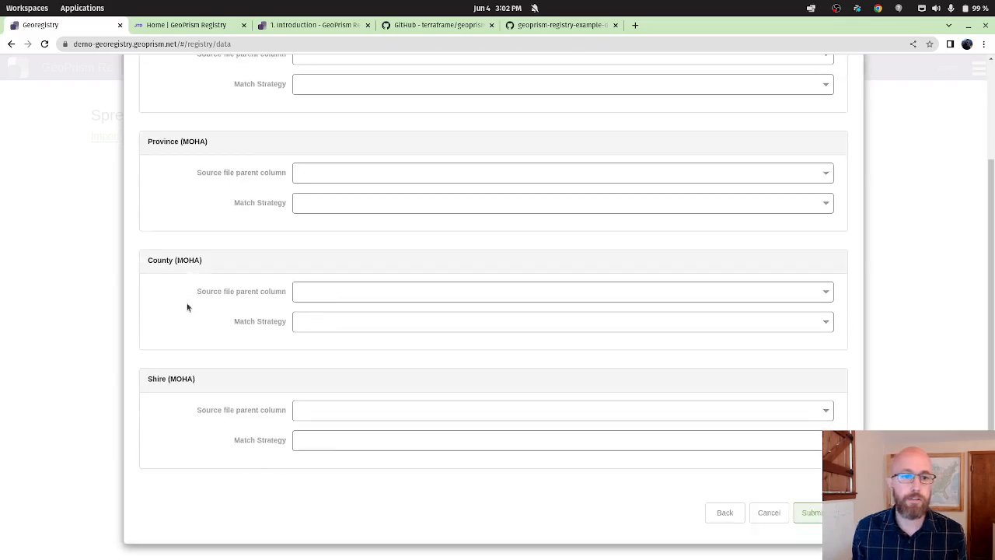
left_click(321, 417)
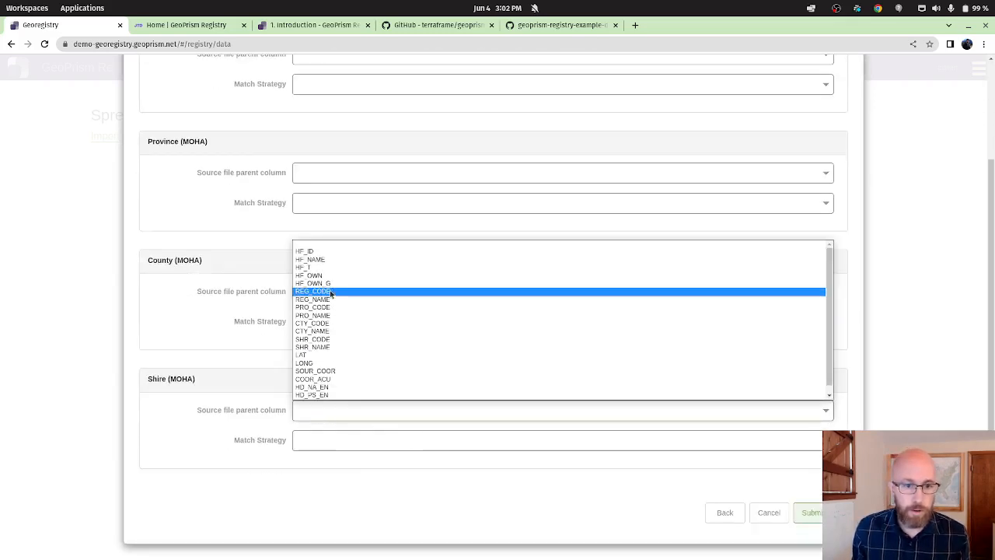
left_click(206, 427)
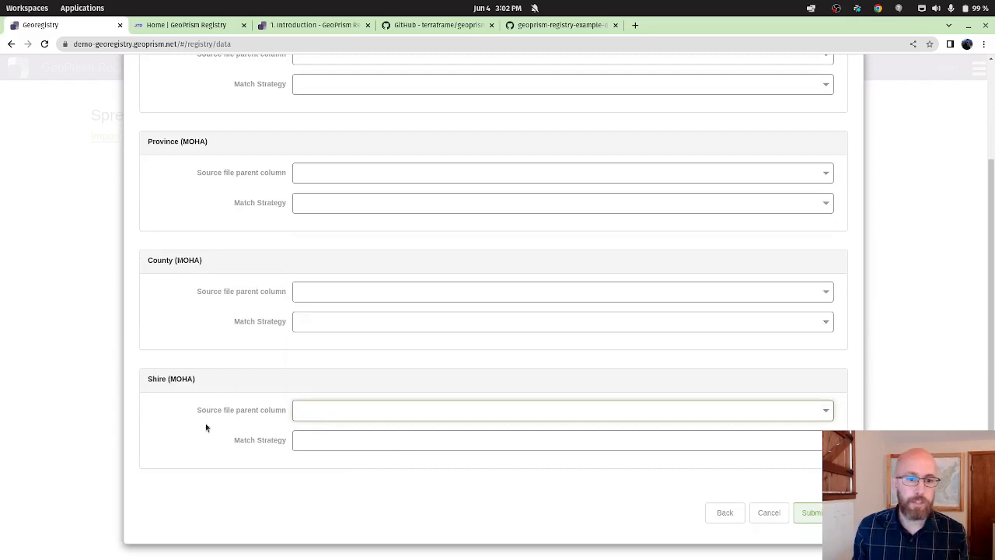
scroll(194, 452, "up", 3)
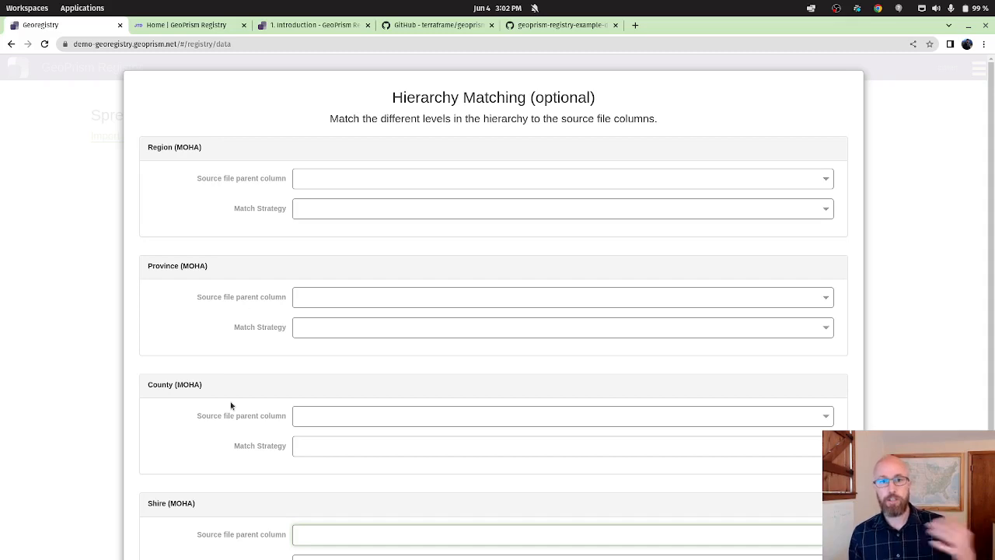
scroll(230, 401, "down", 2)
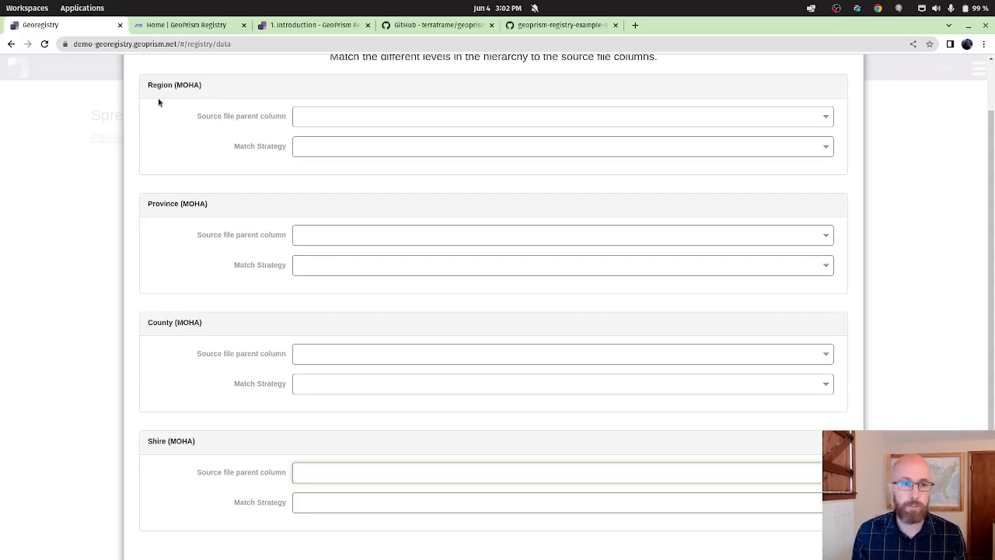
scroll(196, 506, "down", 2)
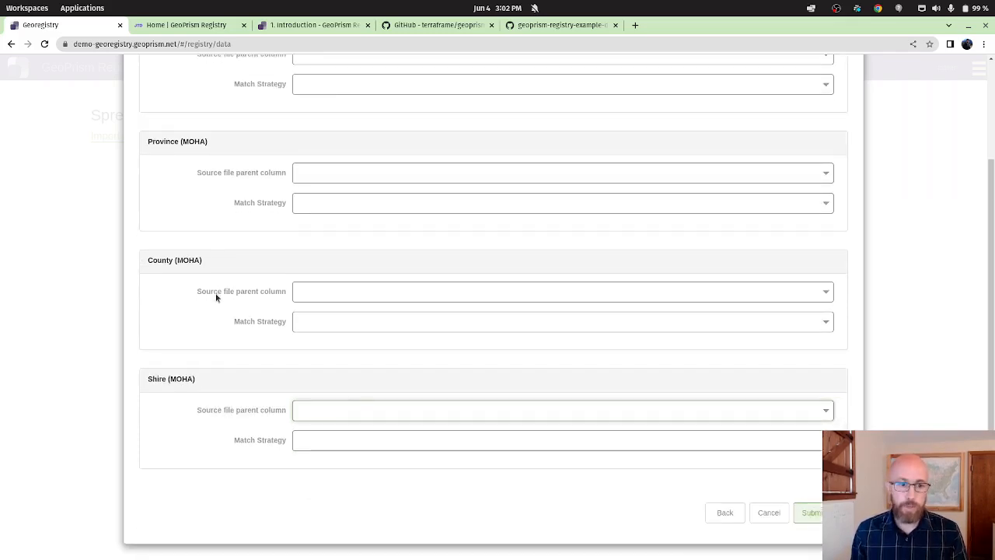
Step: Match the Shire (MOHA) level to the SHR_CODE column with the Code only (fastest) strategy, and submit the import
left_click(318, 413)
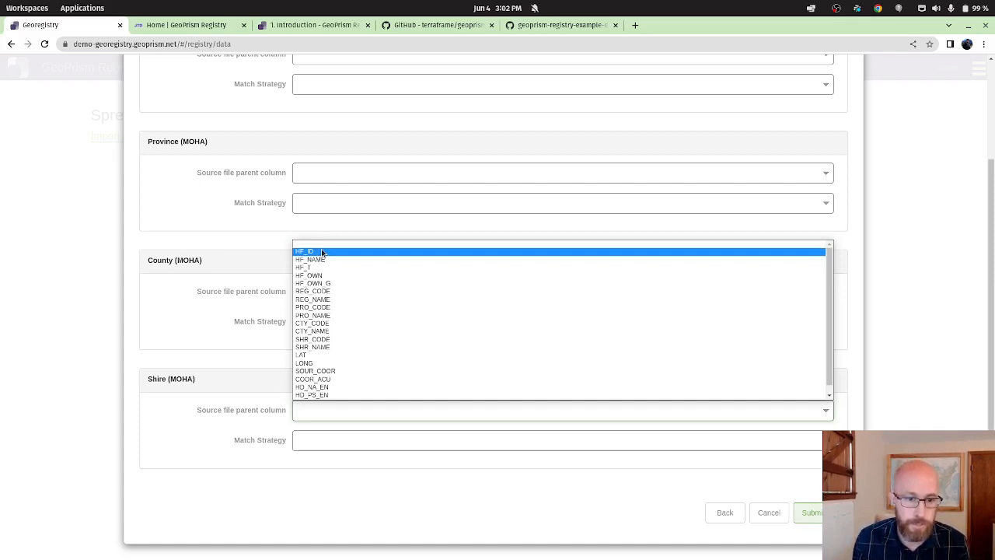
left_click(333, 340)
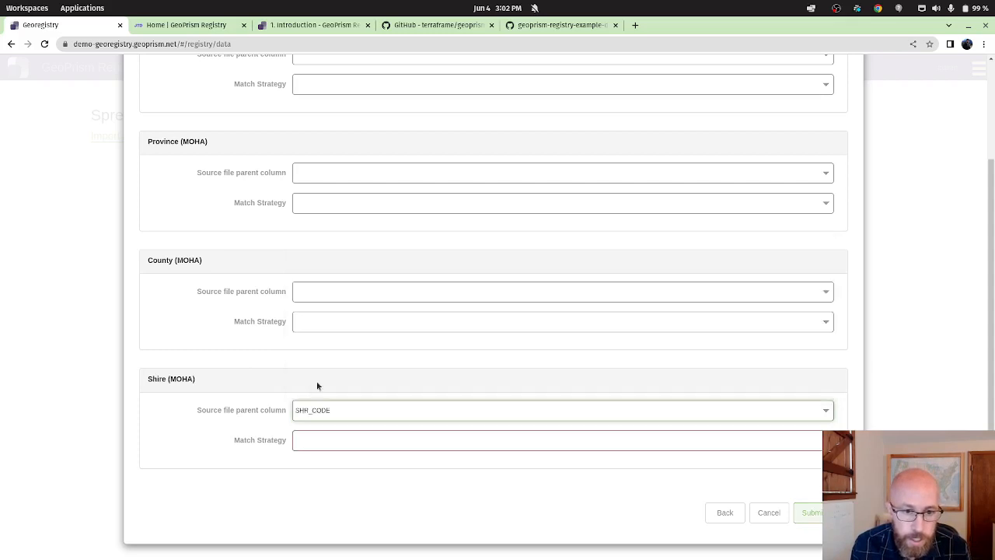
left_click(335, 442)
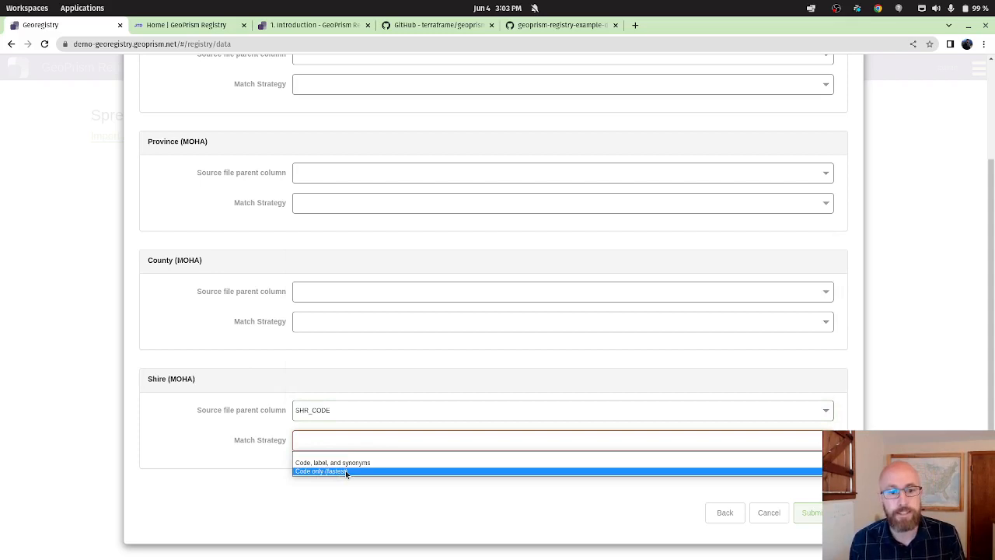
left_click(345, 470)
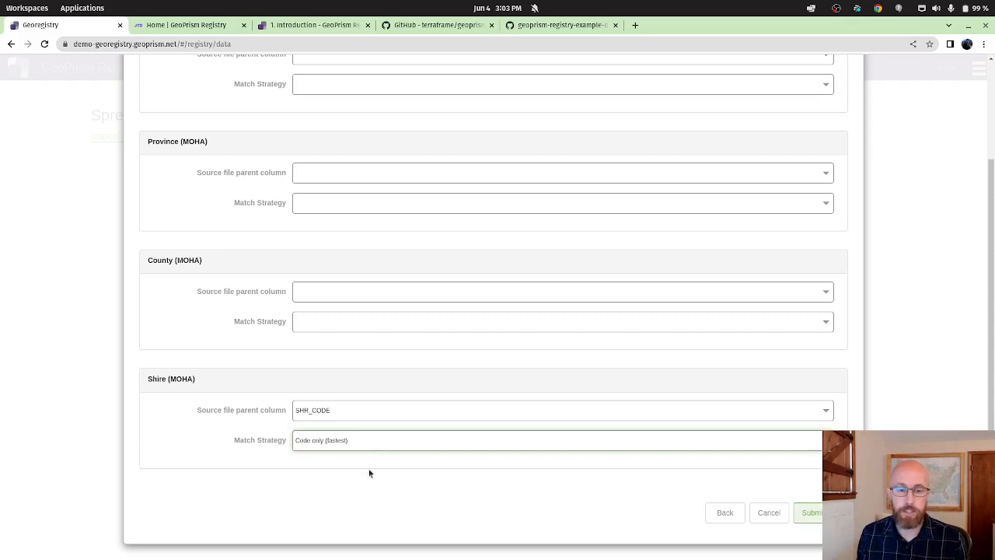
left_click(804, 512)
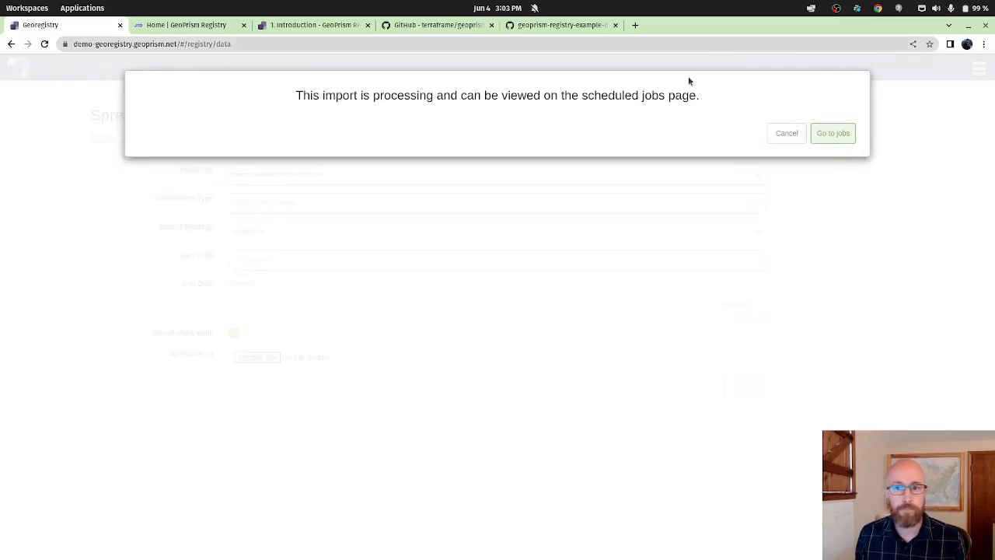
Step: Open the problems of the scheduled Health_Centres_ML_13052000.xlsx import and examine the listed problem's type, label and affected rows
left_click(820, 134)
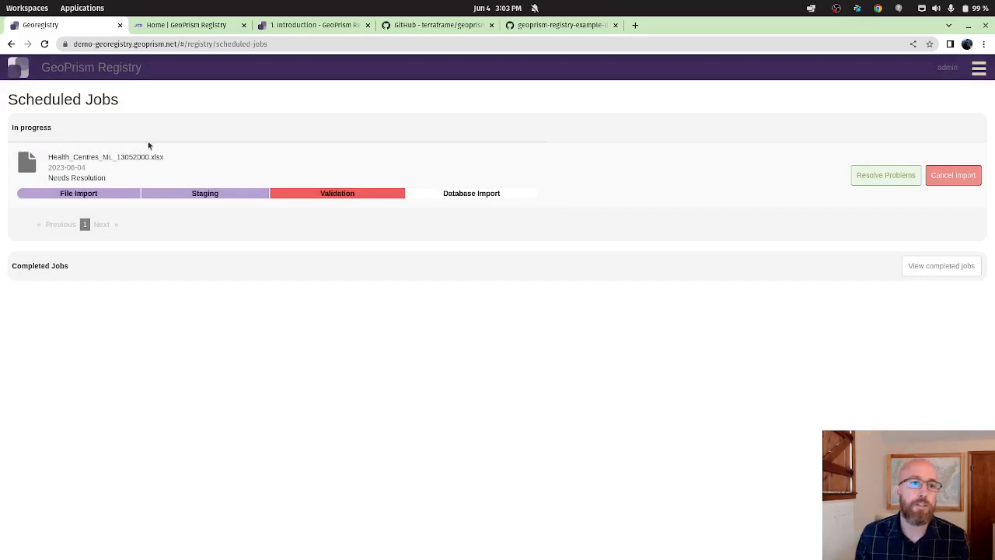
left_click(876, 178)
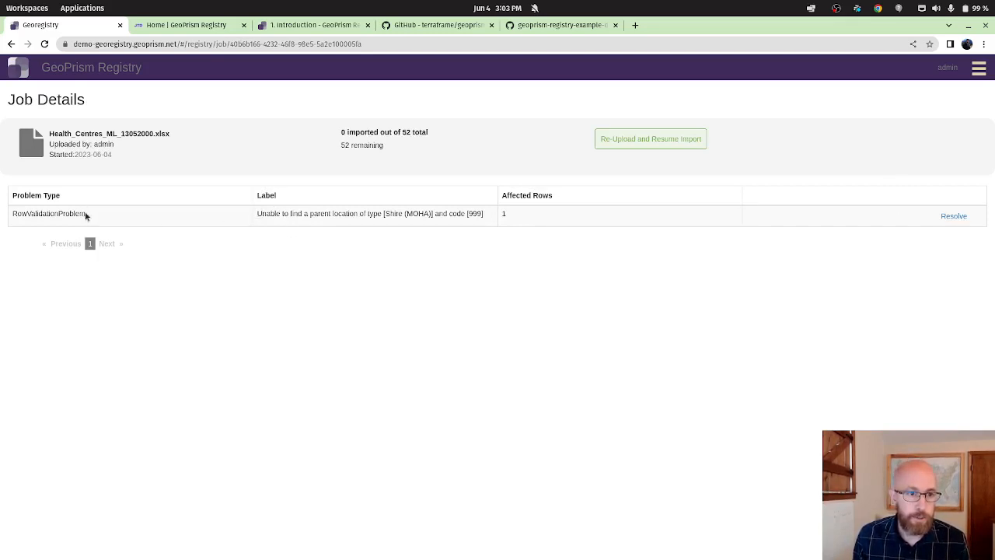
left_click_drag(84, 215, 29, 210)
left_click_drag(258, 219, 491, 218)
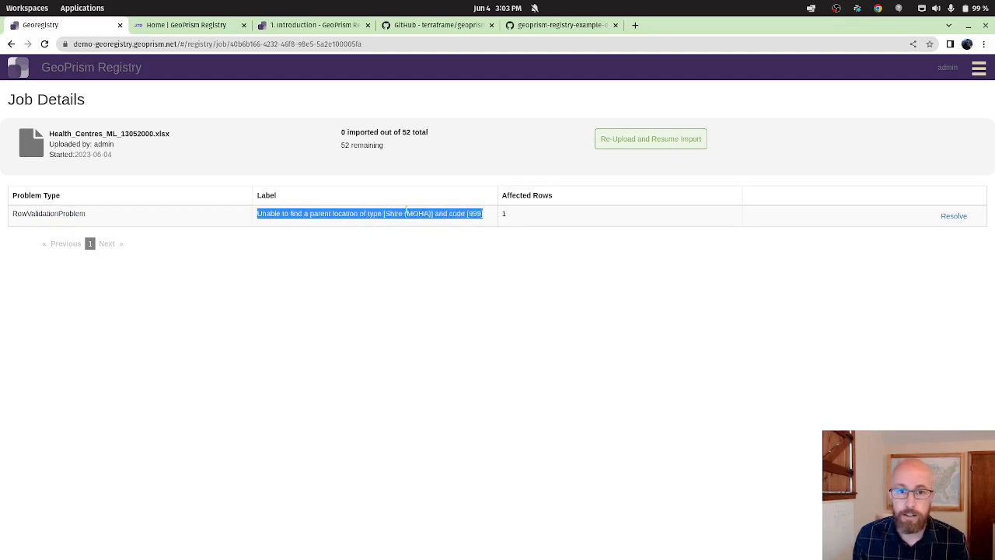
left_click(481, 215)
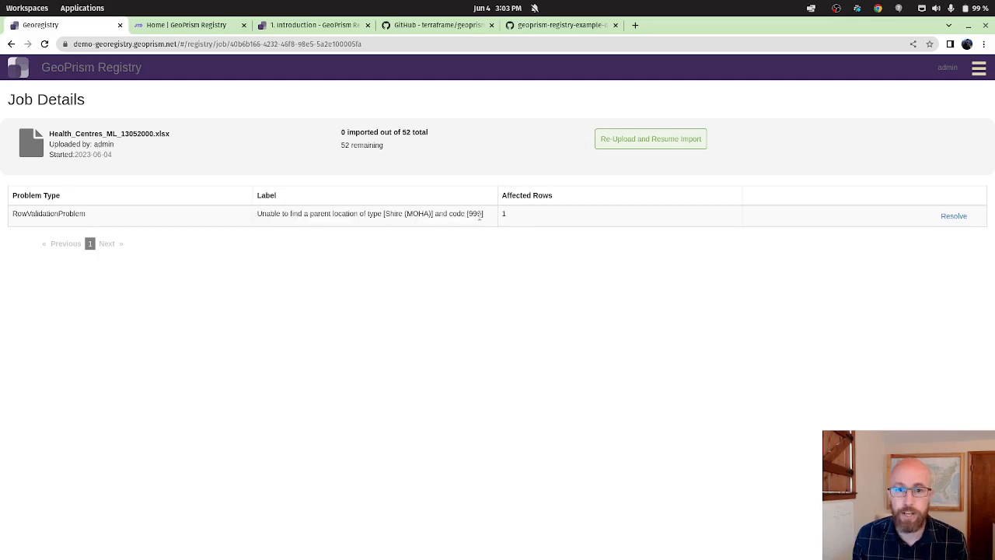
double_click(475, 214)
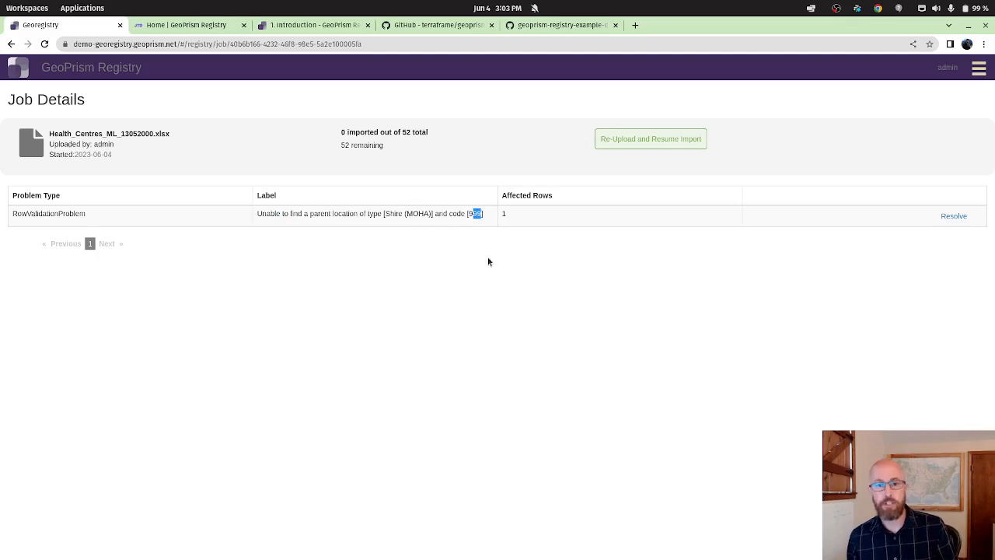
left_click(517, 322)
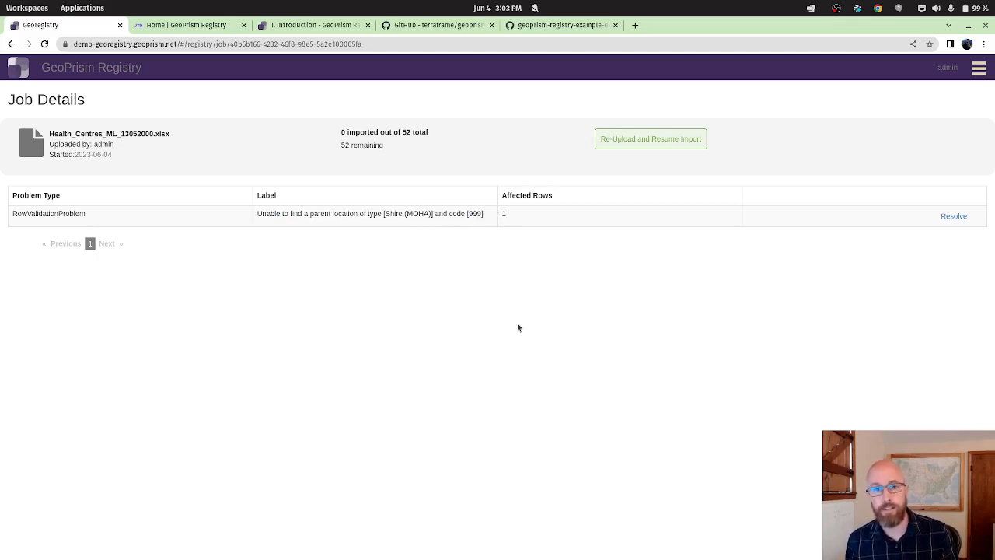
left_click_drag(534, 212, 502, 213)
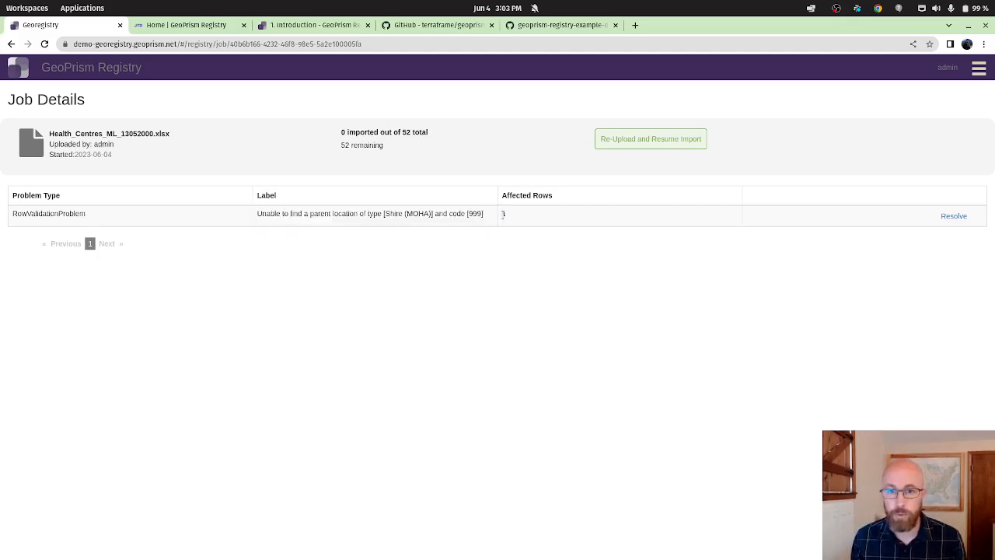
Step: Open the resolution details of the row validation problem, read the To Resolve instruction, and return to the job details
left_click(959, 218)
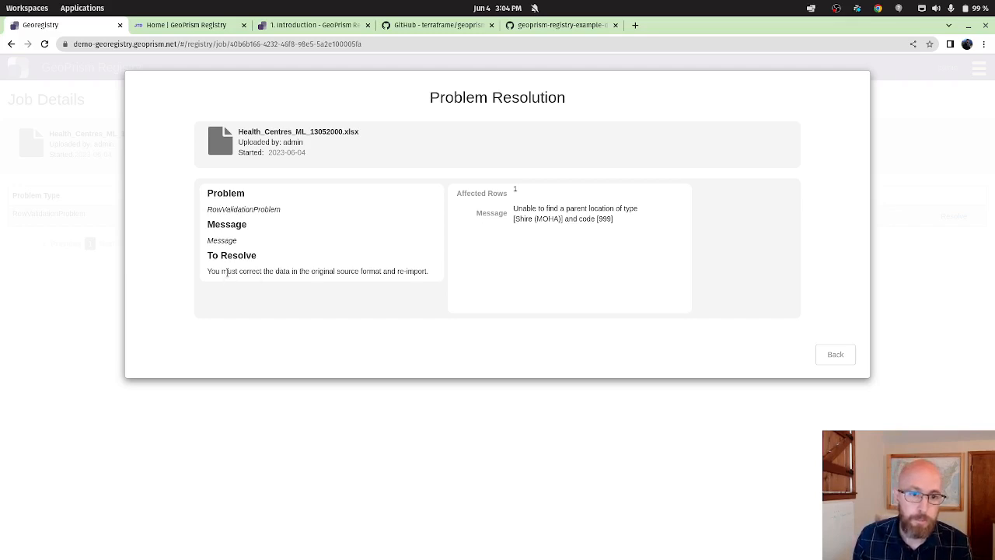
triple_click(229, 272)
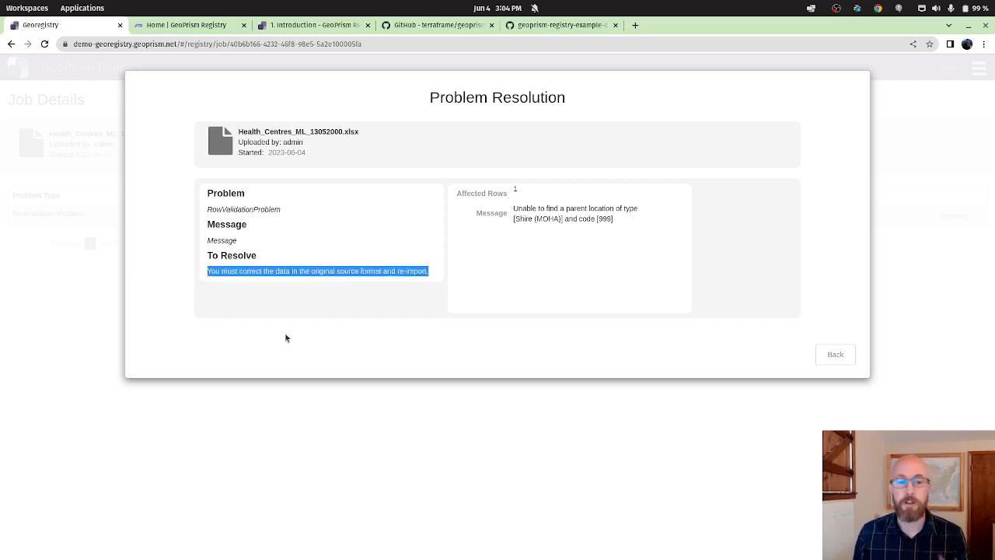
left_click(233, 270)
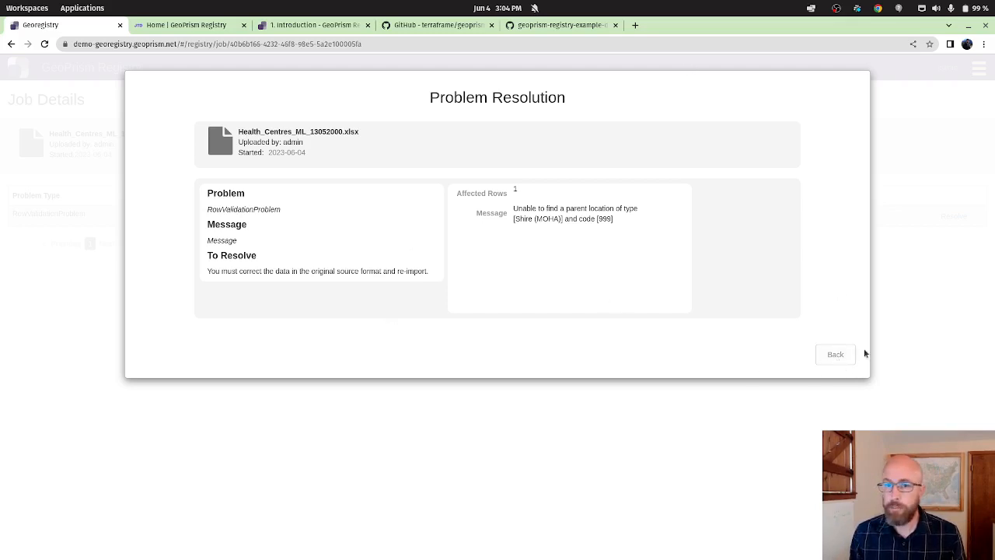
left_click(834, 354)
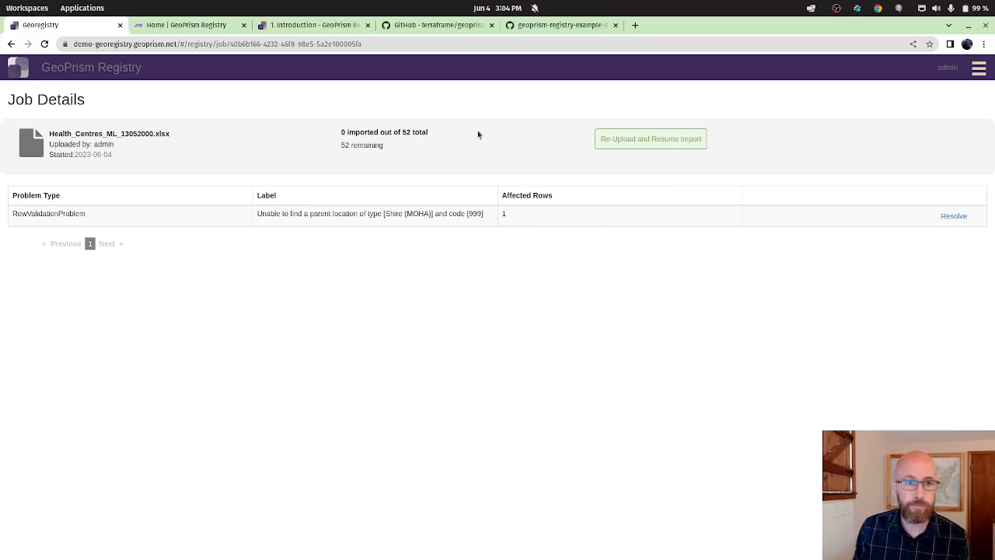
Step: Return to the scheduled jobs and cancel the in-progress Health_Centres_ML_13052000.xlsx import
mouse_move(2, 133)
left_click(11, 43)
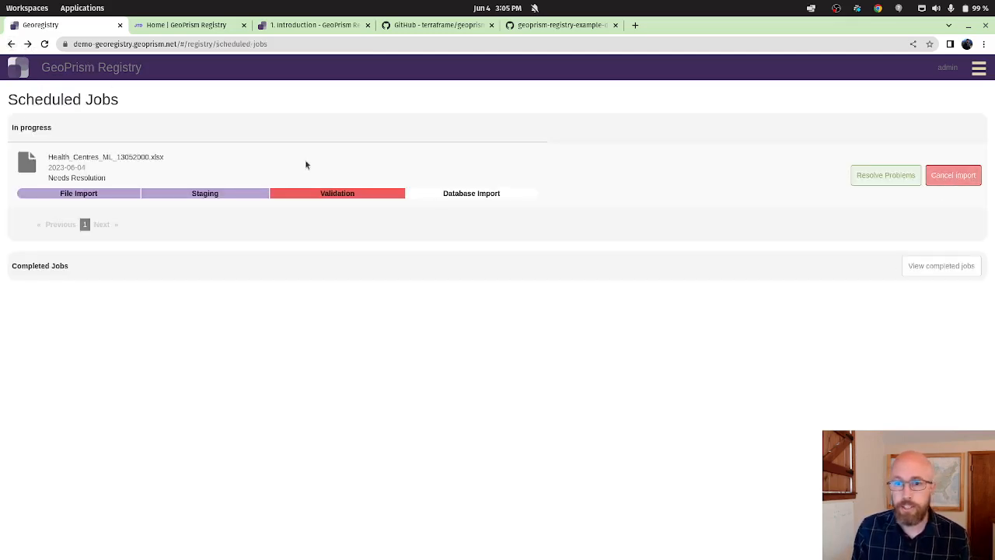
left_click(954, 176)
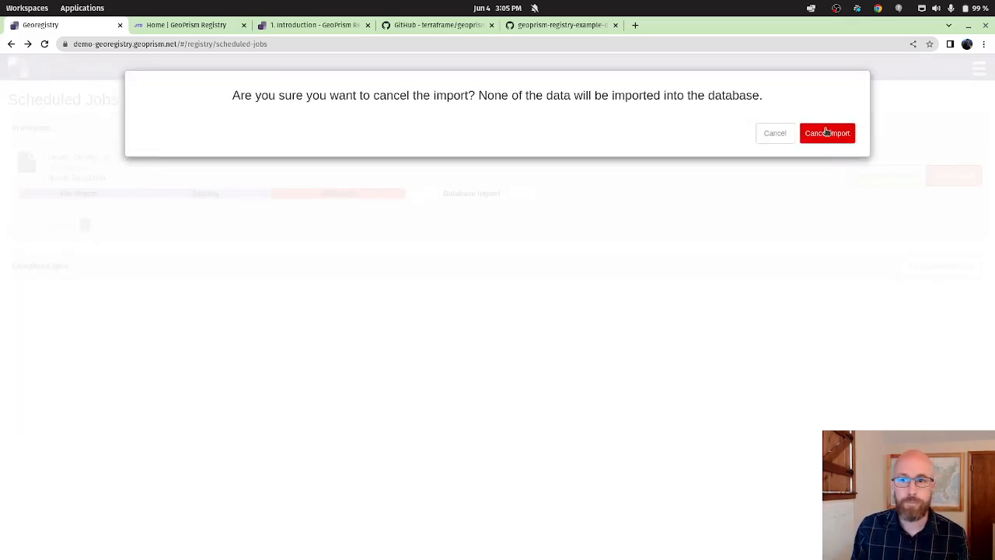
left_click(827, 128)
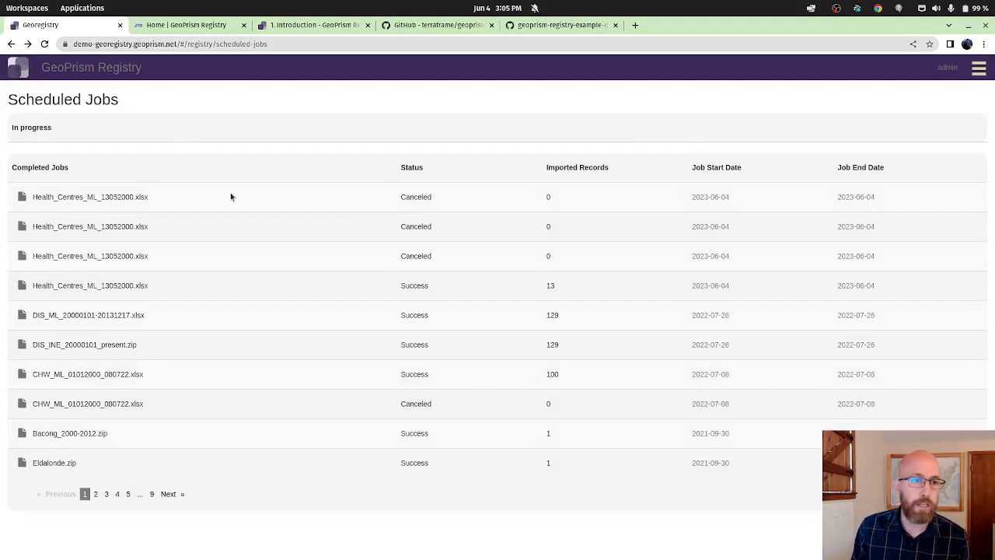
Step: Start a new spreadsheet import with hierarchy Health Centre Hierarchy Example, geo-object type Health Centre Example and import strategy New and update
left_click(978, 70)
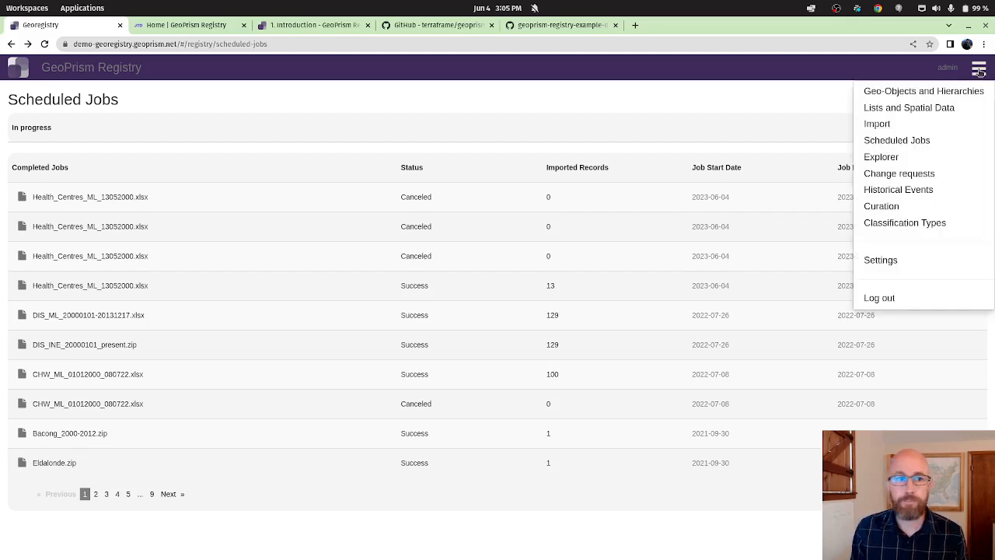
left_click(892, 124)
left_click(258, 178)
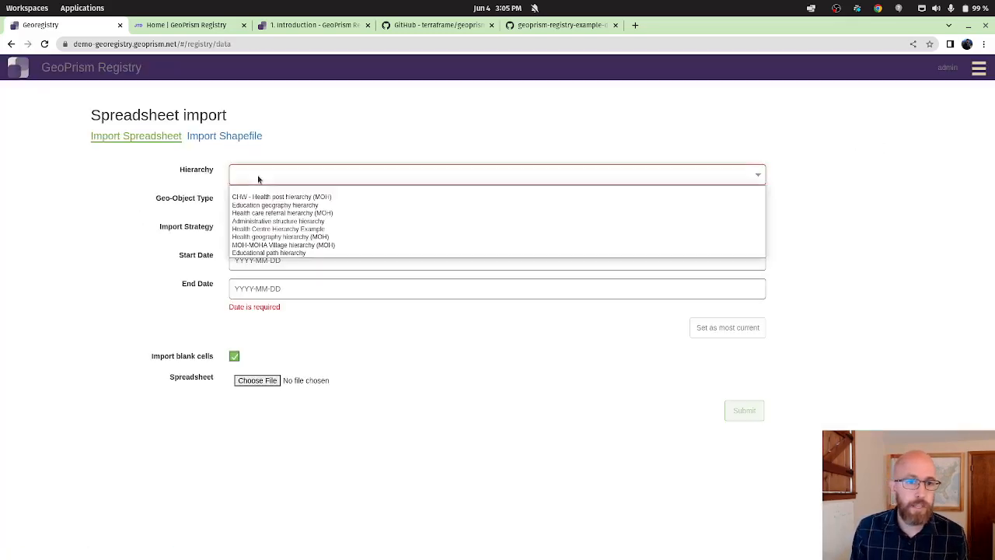
left_click(306, 229)
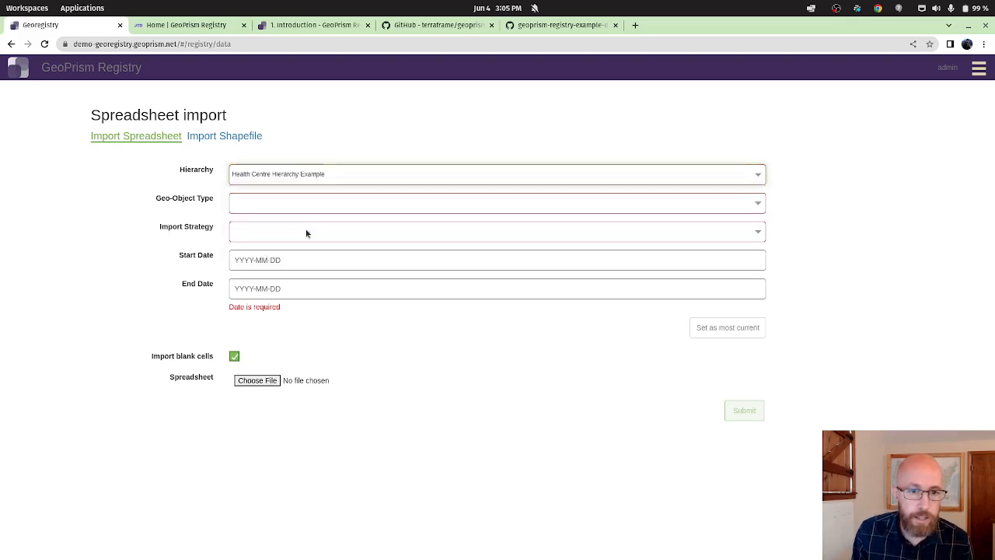
left_click(255, 206)
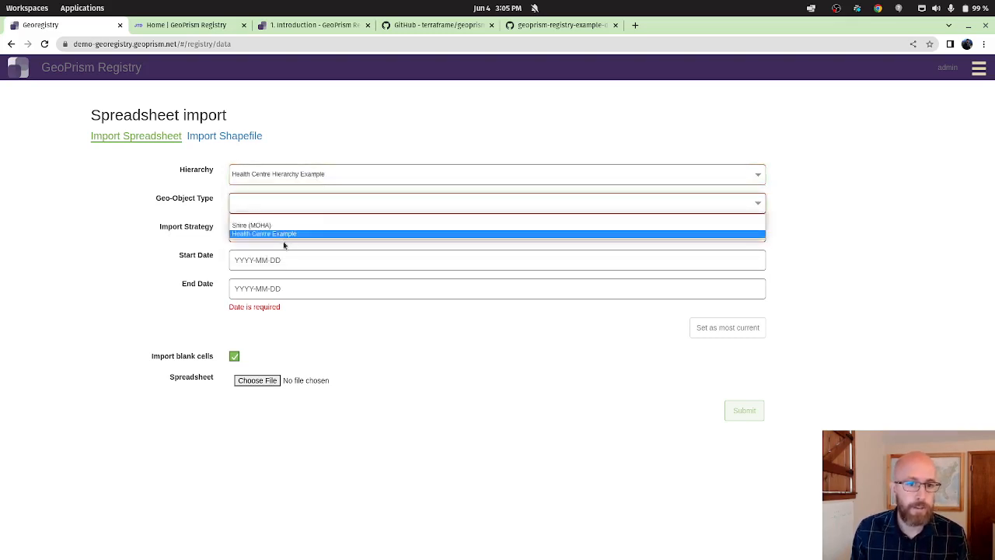
left_click(275, 230)
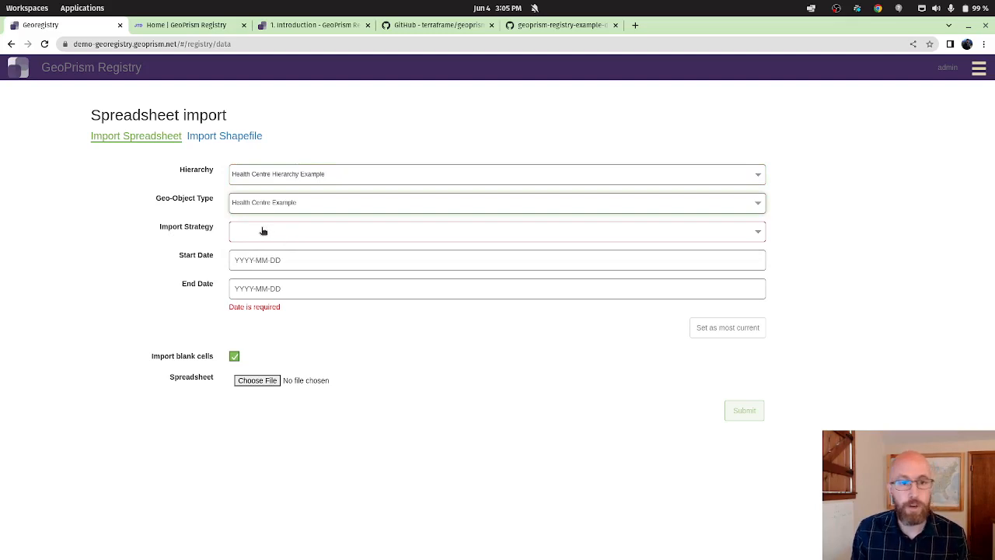
left_click(262, 231)
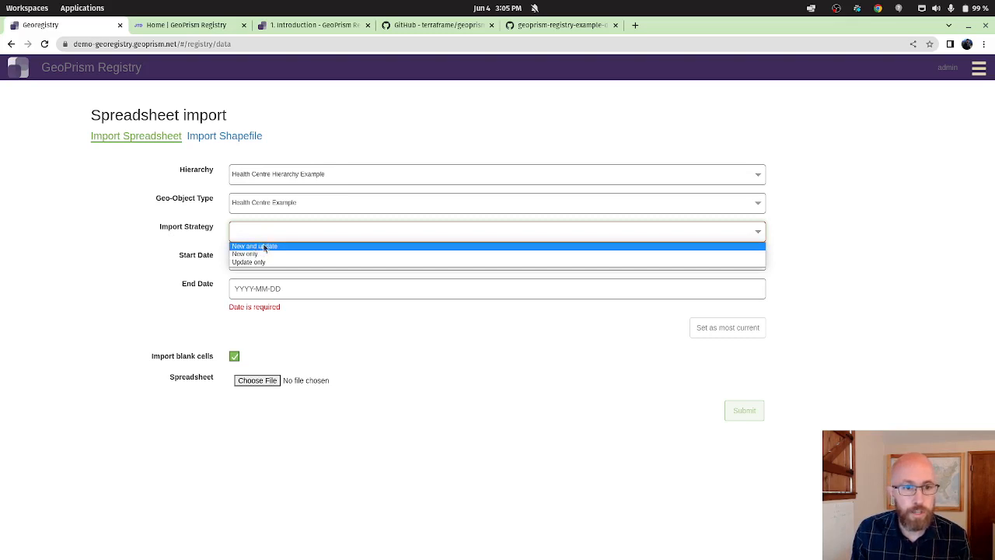
left_click(265, 246)
Step: Set the import's start date to 2010-01-01 and its end date to Present
left_click(356, 261)
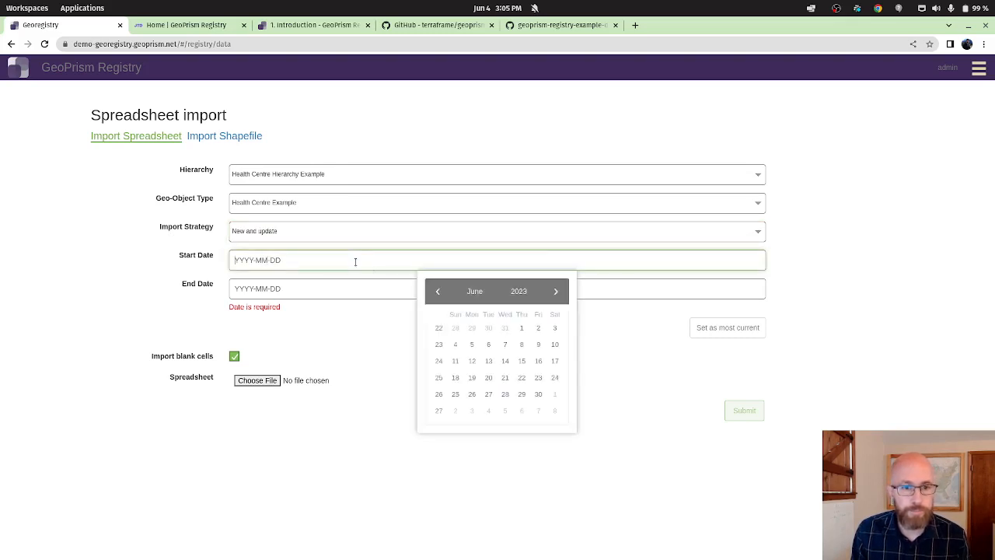
left_click(522, 333)
left_click_drag(277, 261, 263, 261)
key("BackSpace")
key("BackSpace")
key("BackSpace")
key("BackSpace")
key("BackSpace")
key("BackSpace")
key("BackSpace")
key("BackSpace")
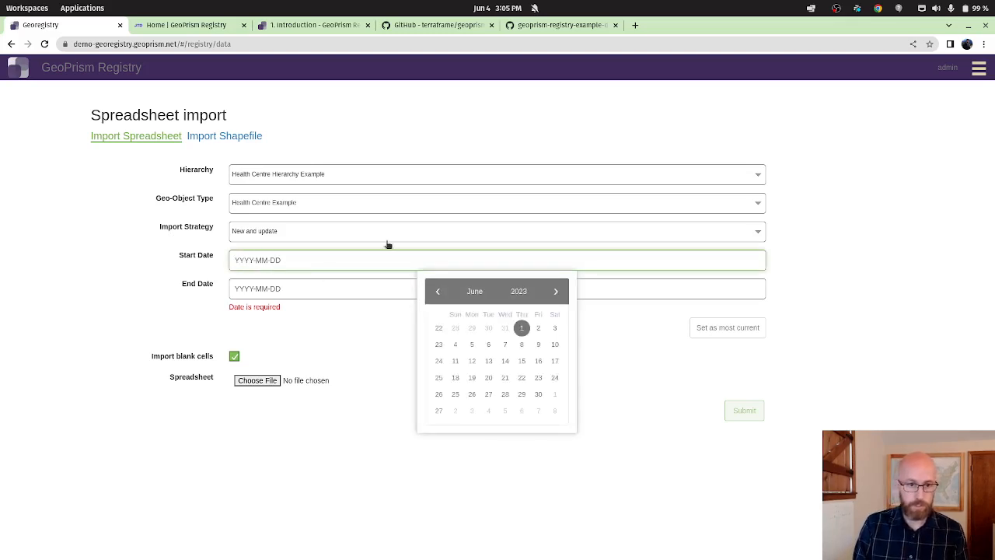
type("2010-01-01")
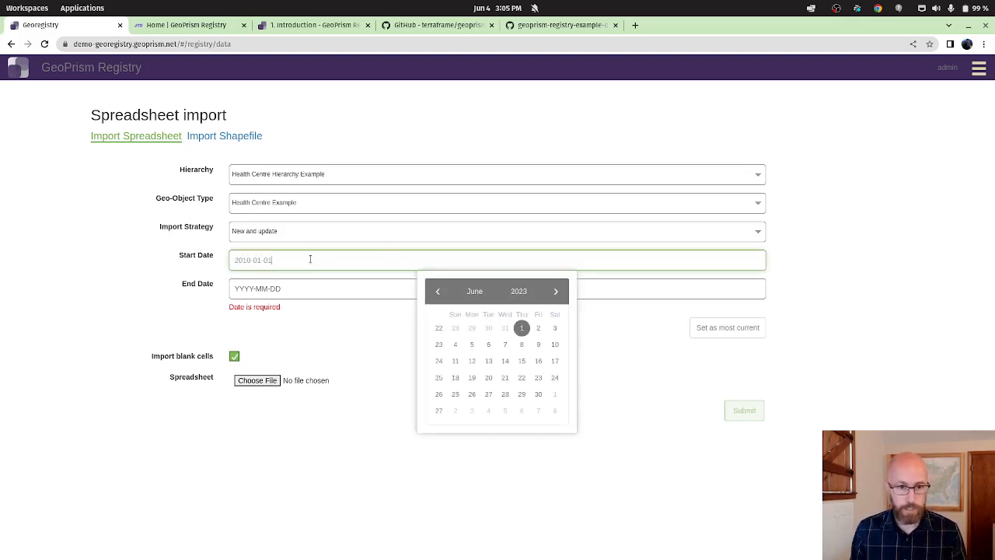
left_click(352, 381)
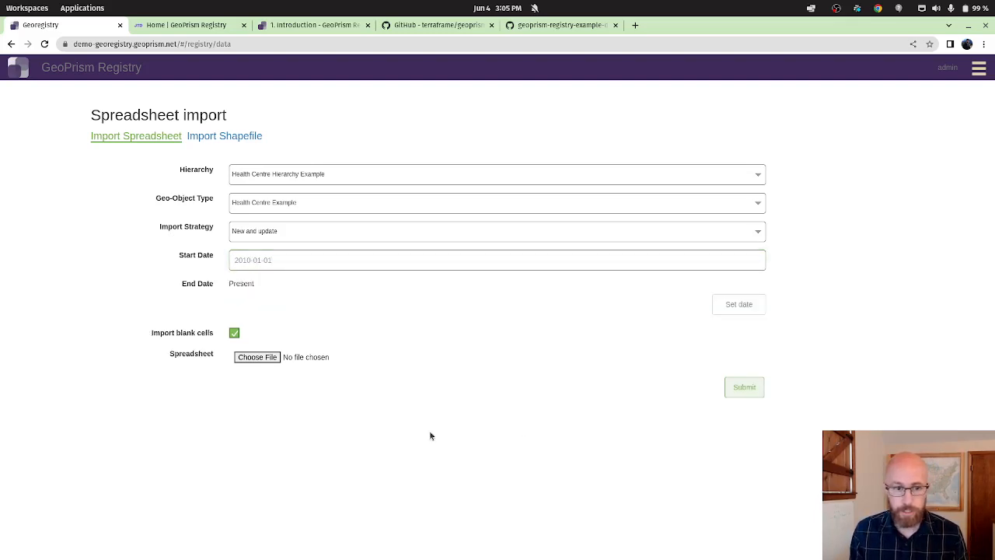
Step: Choose Health_Centres_ML_13052000.xlsx as the source spreadsheet for the new import and submit the form
left_click(257, 356)
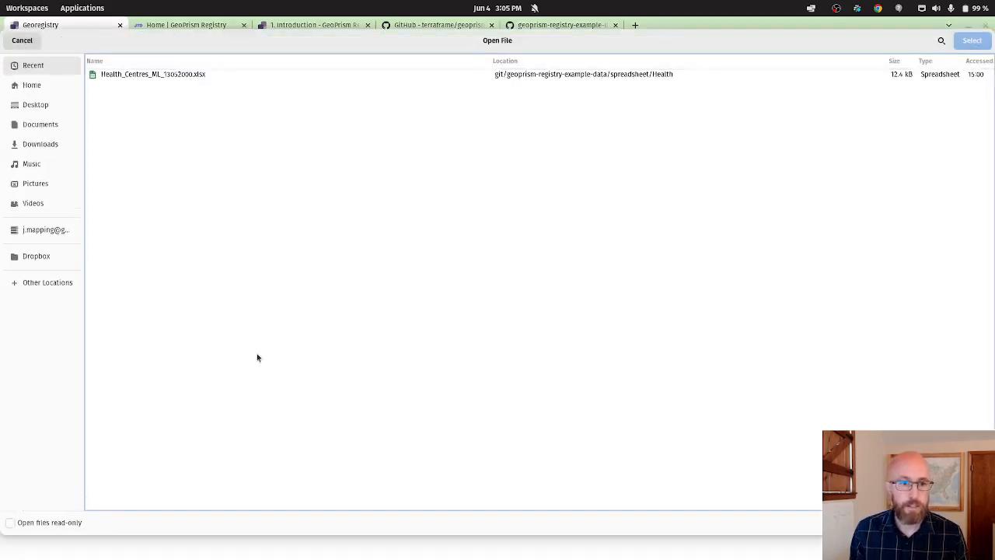
left_click(157, 75)
key("Return")
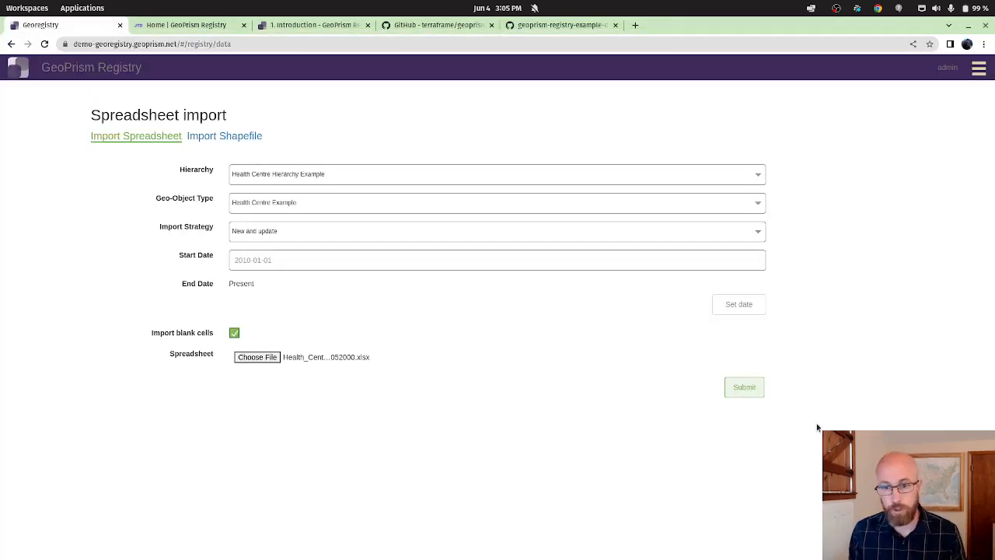
left_click(742, 390)
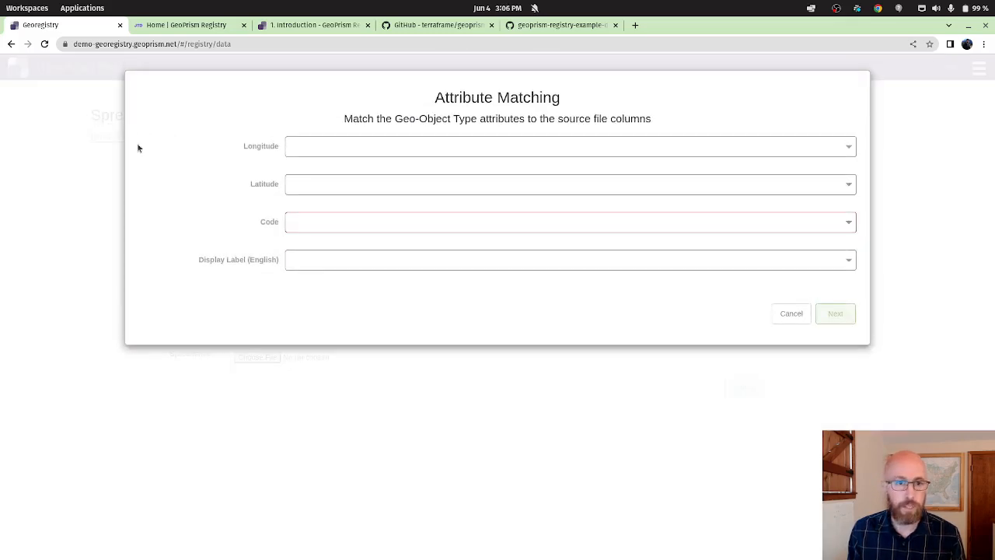
Step: For the new import, match Longitude to the LONG column and Latitude to the LAT column
left_click(346, 152)
left_click(312, 179)
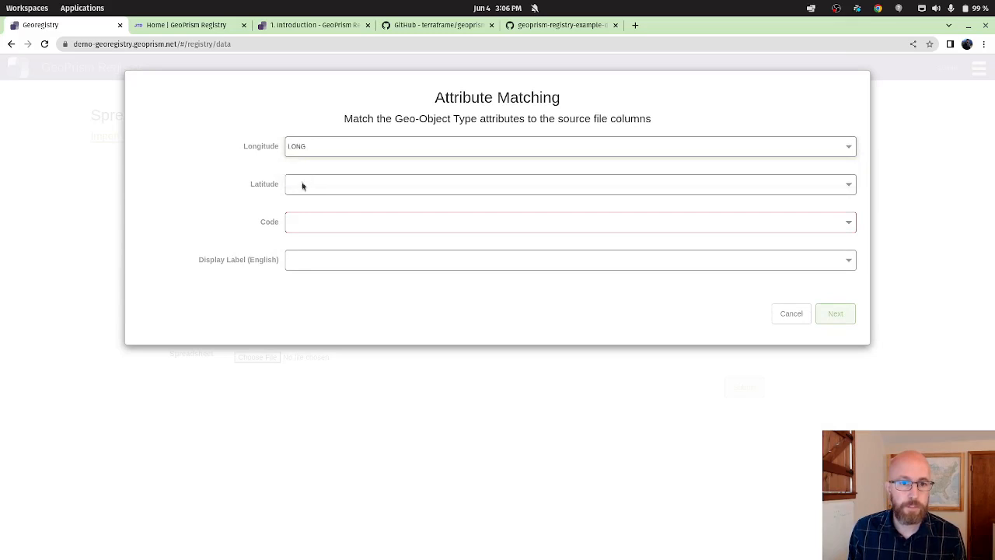
left_click(304, 184)
left_click(308, 208)
Step: Match Code to the HF_ID column and Display Label (English) to HF_NAME, and continue to the parent matching
left_click(320, 225)
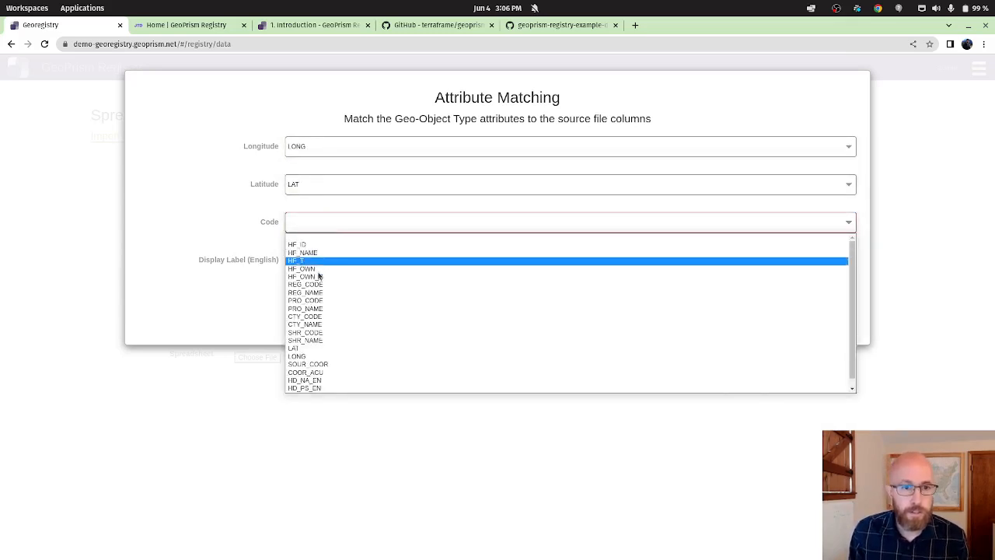
left_click(311, 245)
left_click(313, 261)
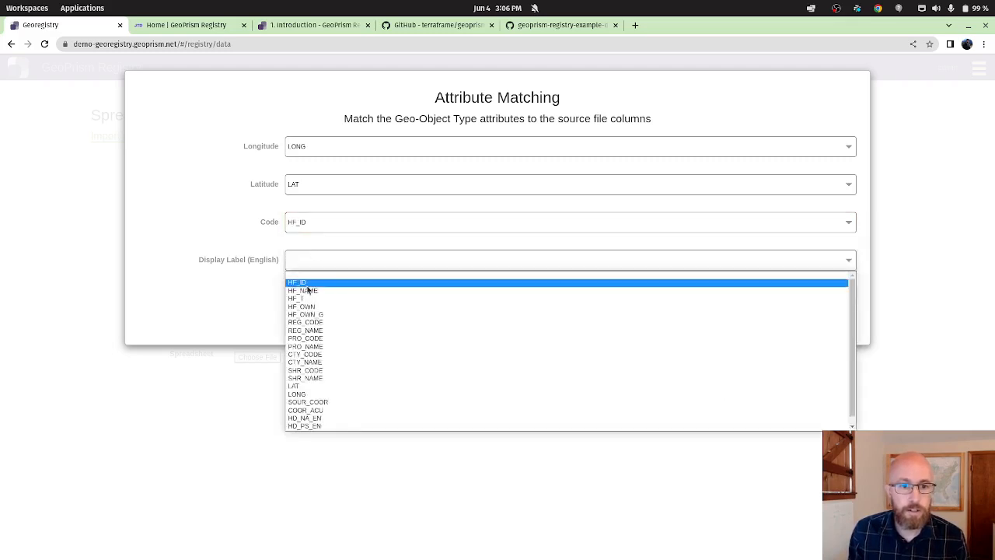
left_click(315, 293)
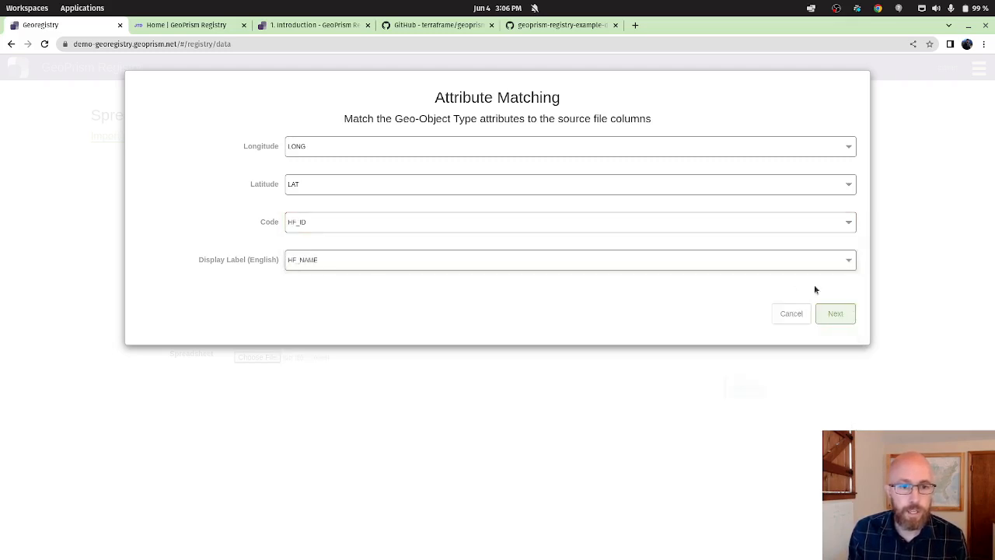
left_click(854, 315)
Step: Match the Shire (MOHA) parent to the SHR_CODE column with the strategy Code, label, and synonyms, and submit the import
scroll(95, 395, "down", 2)
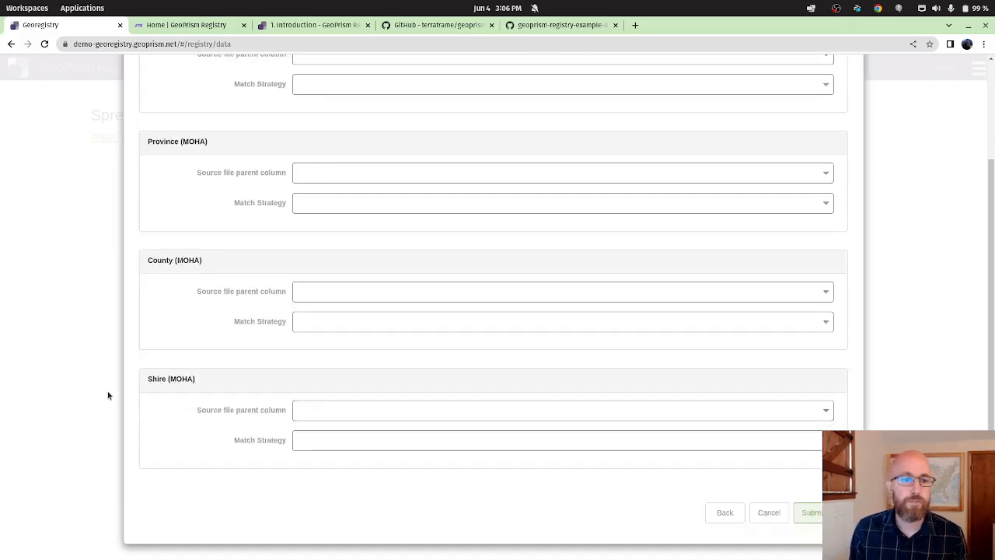
left_click(323, 417)
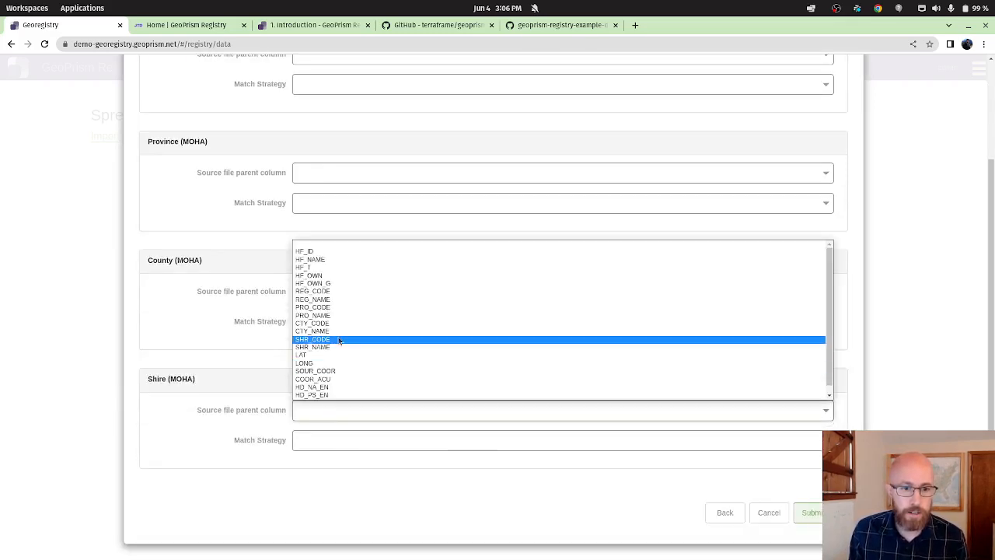
left_click(339, 339)
left_click(310, 445)
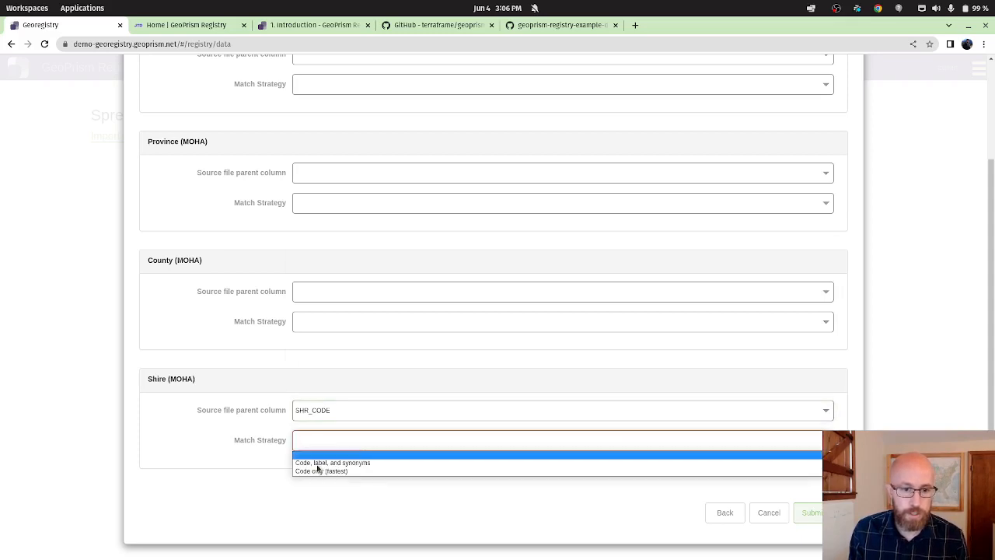
left_click(368, 463)
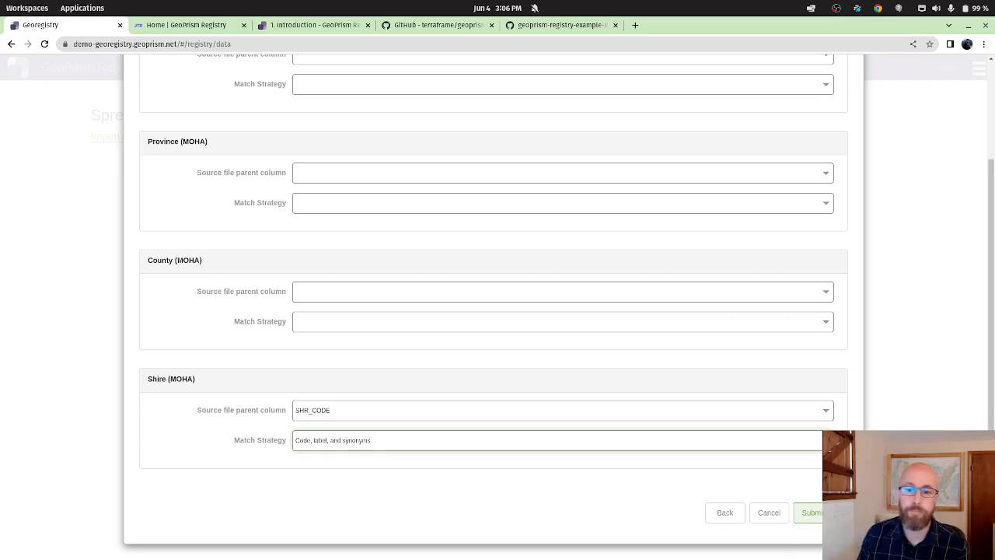
left_click(811, 515)
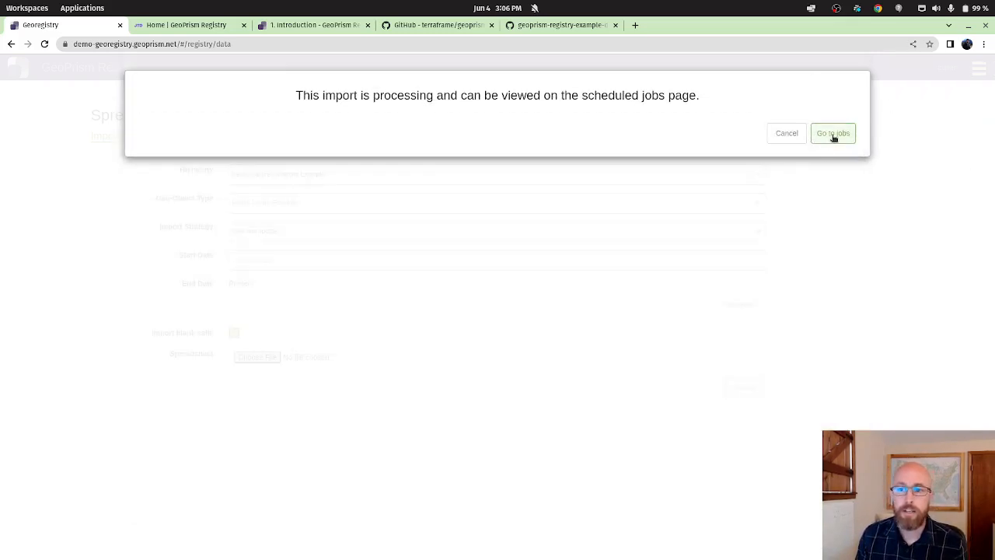
Step: Open the problem list of the Health_Centres_ML_13052000.xlsx job and examine the problem's type and label
left_click(833, 135)
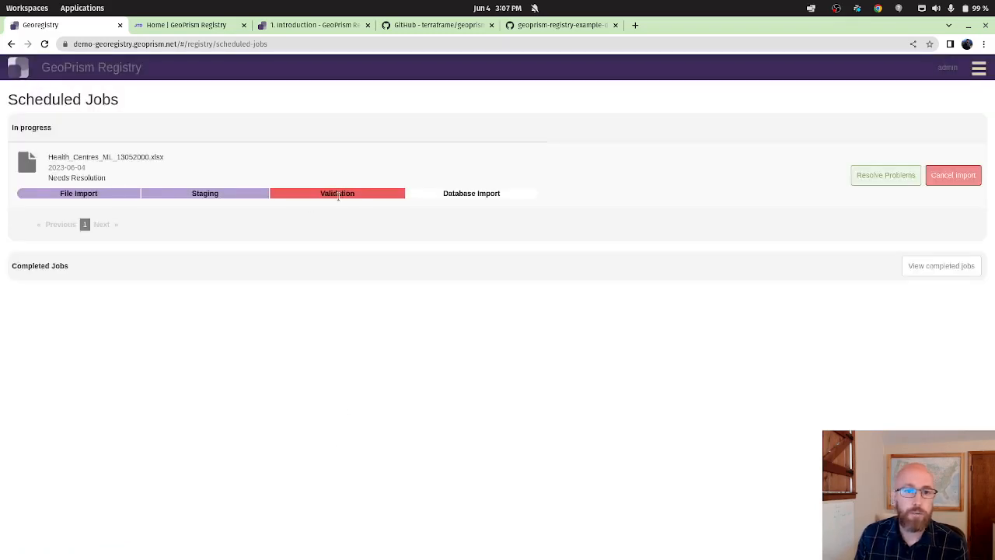
left_click(885, 175)
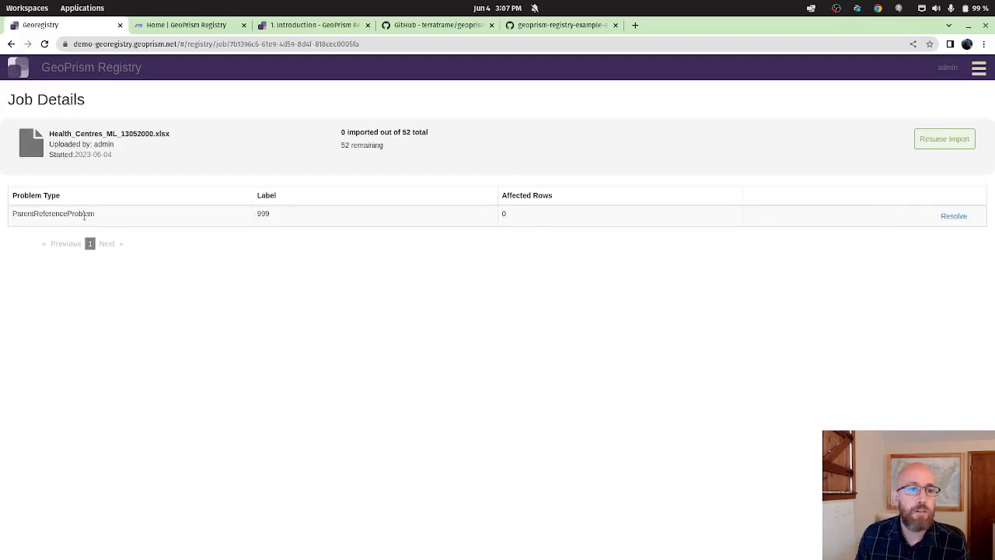
double_click(12, 213)
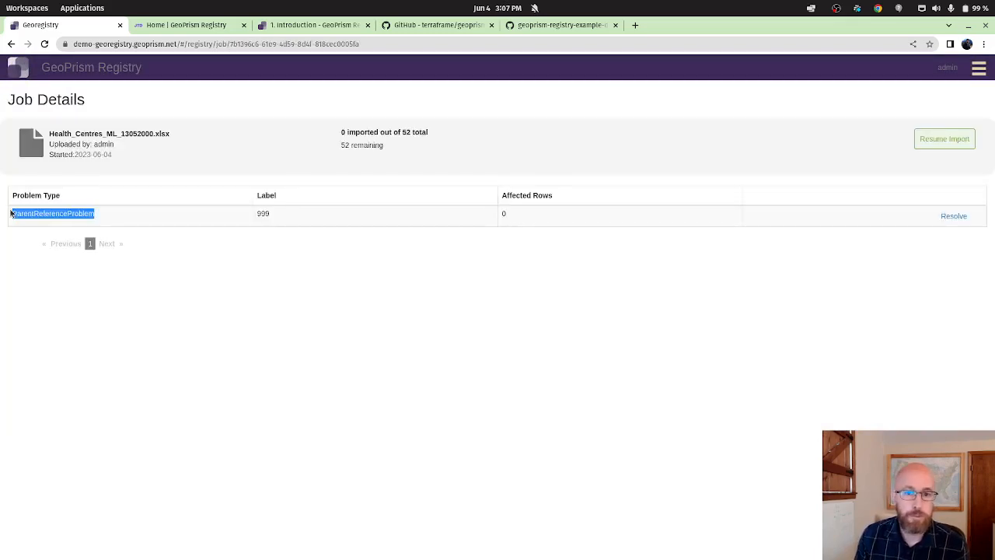
left_click(722, 433)
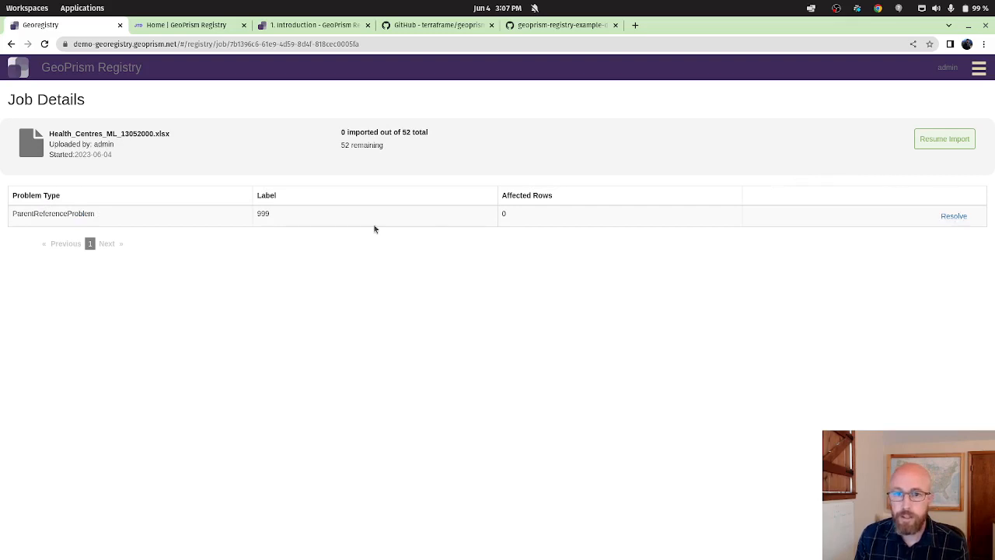
double_click(259, 214)
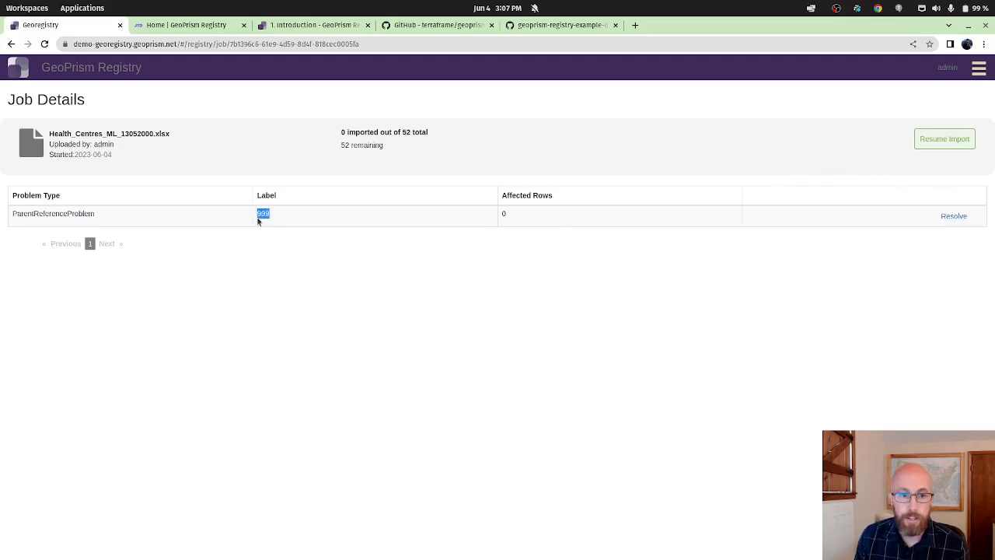
left_click_drag(261, 195, 284, 202)
left_click(498, 327)
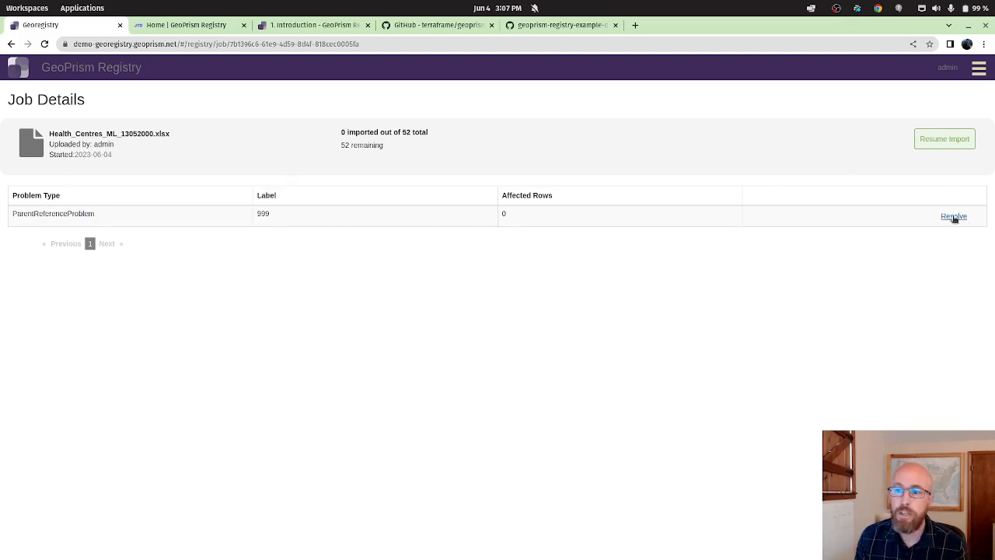
Step: Open the resolution form for the parent reference problem and read how it can be resolved
left_click(953, 217)
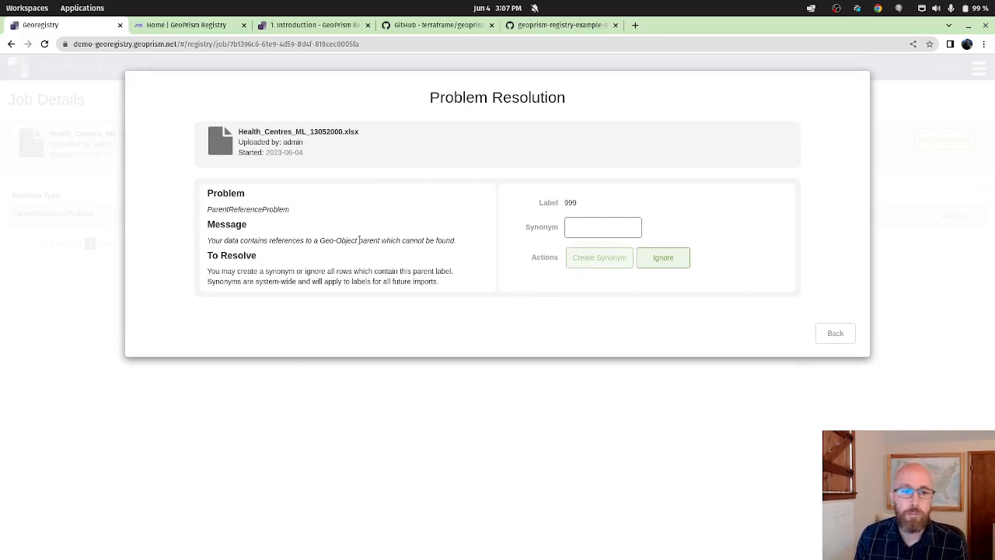
left_click_drag(448, 287, 207, 270)
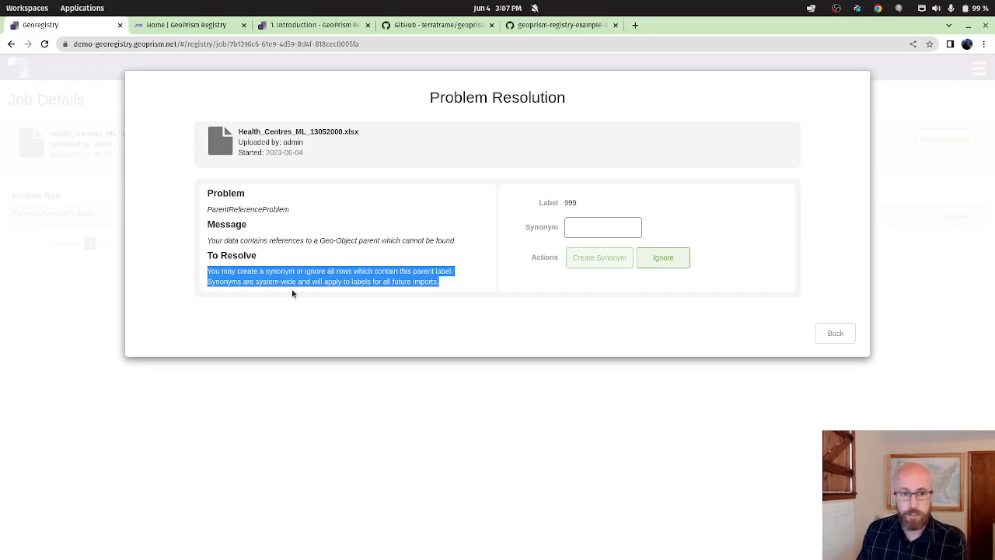
left_click(330, 272)
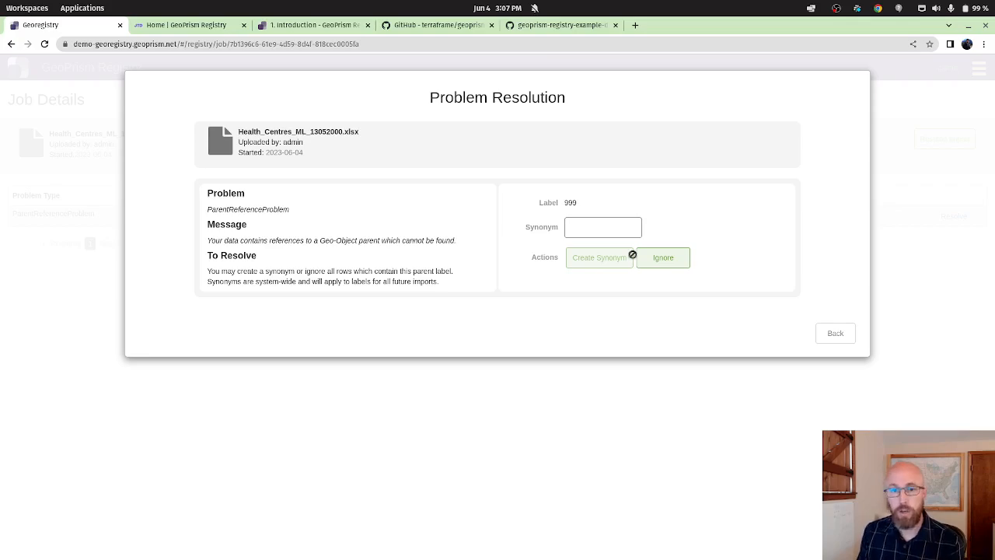
left_click(617, 226)
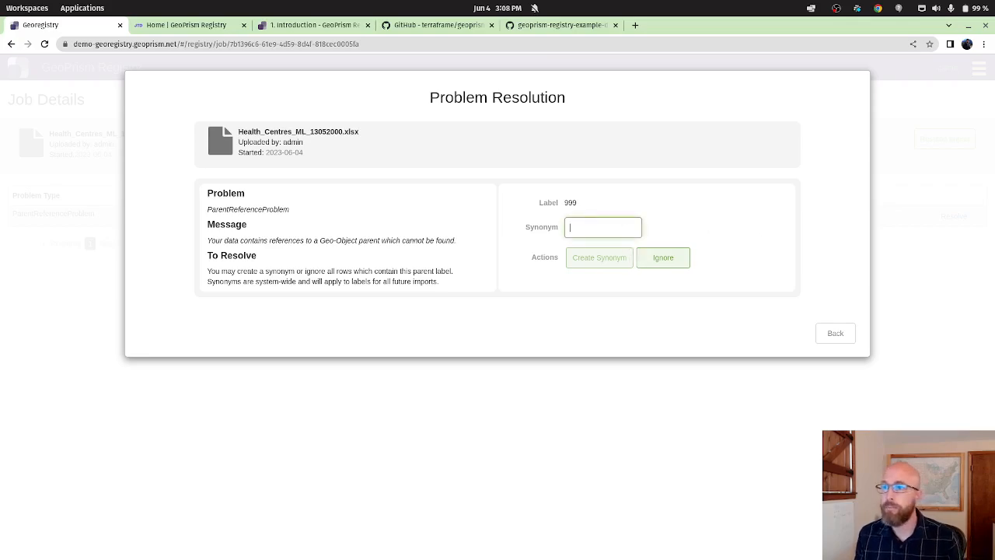
Step: Check the shire name of the row with SHR_CODE 999 in the LibreOffice Calc spreadsheet, and return to the registry
left_click_drag(994, 101, 383, 37)
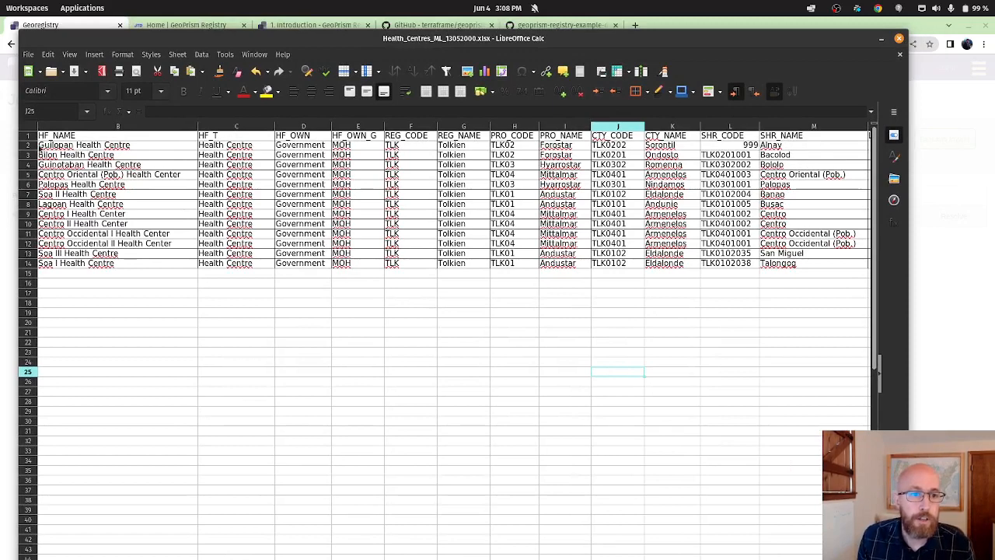
left_click(30, 145)
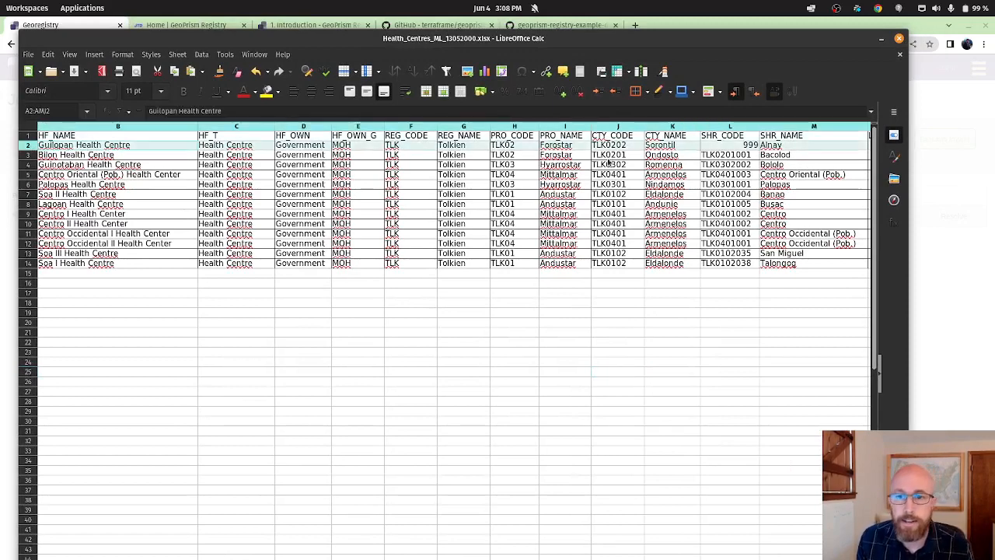
left_click(772, 147)
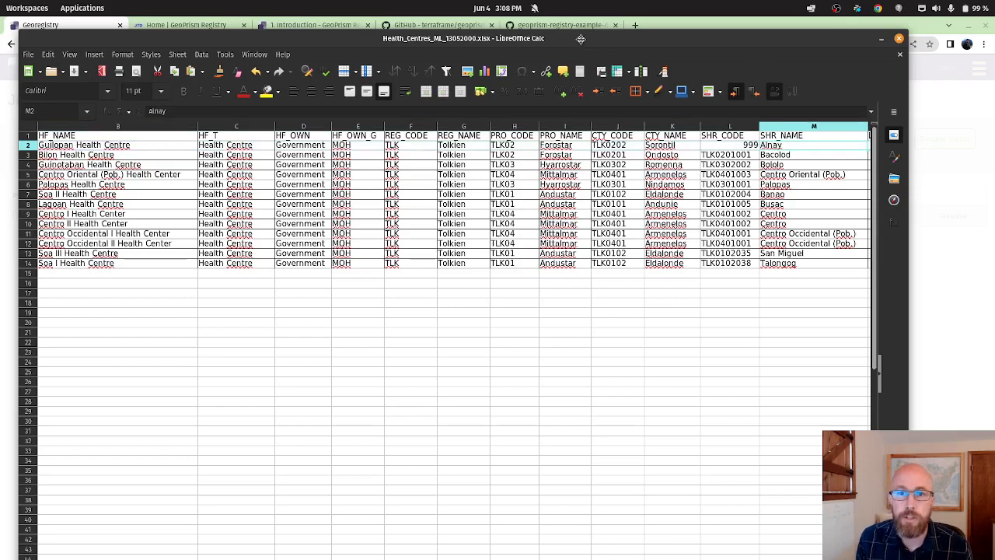
left_click_drag(577, 37, 994, 129)
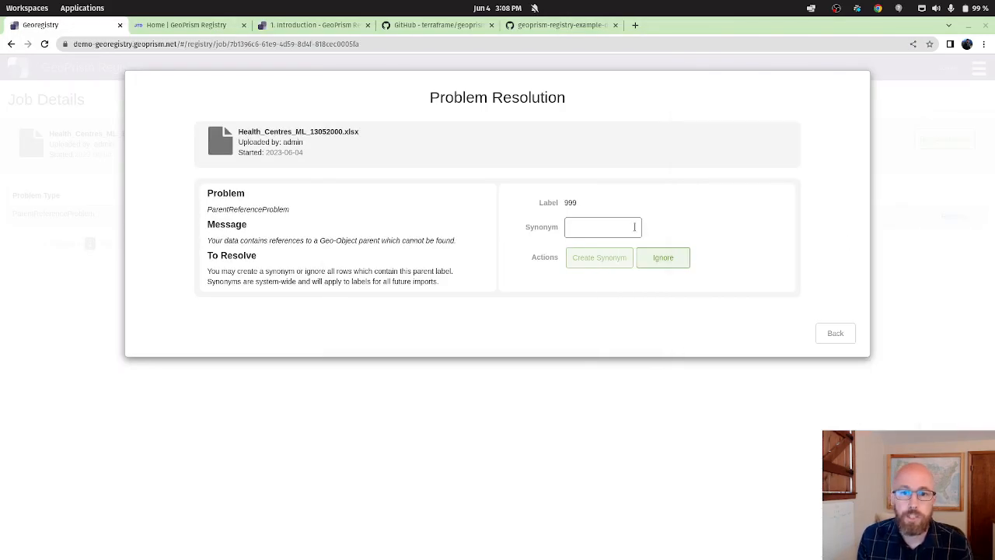
Step: Create a synonym for label 999 pointing to Alnay (TLK0202013), and reimport the spreadsheet
left_click(626, 227)
type("a")
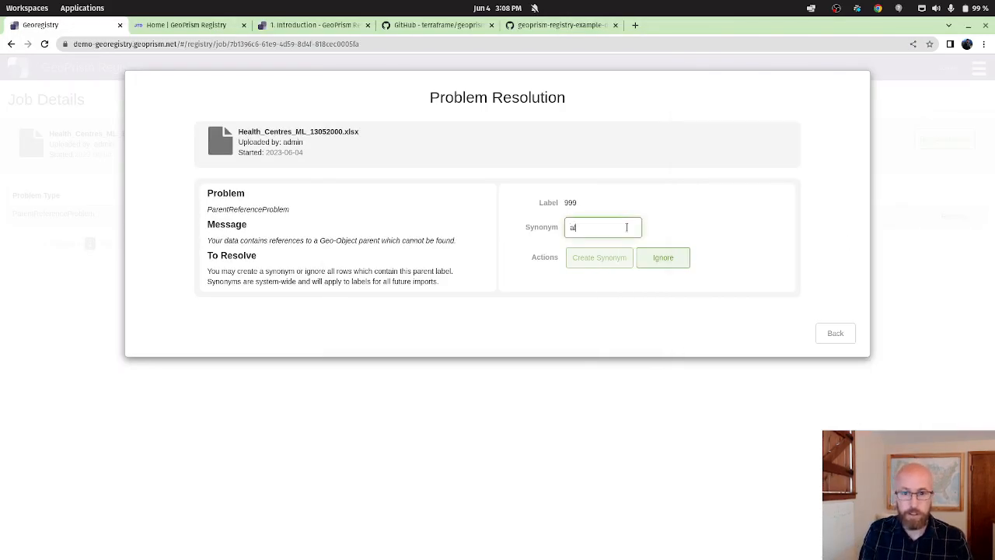
type("lnay")
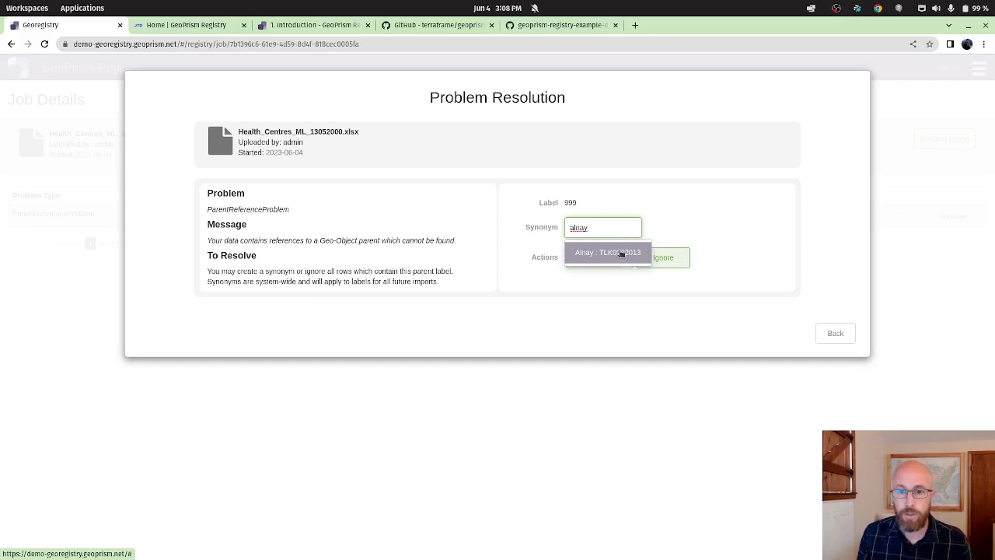
left_click(621, 253)
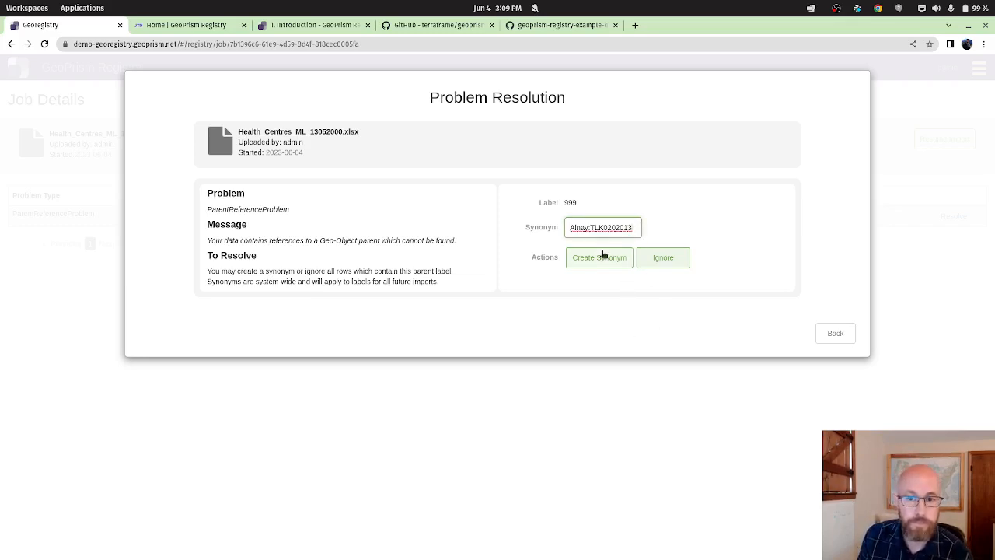
left_click(595, 262)
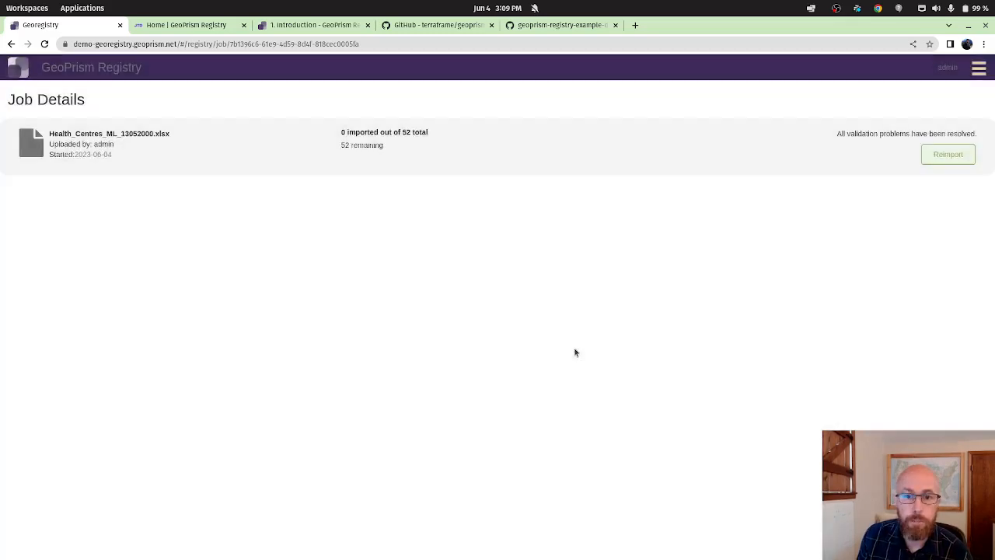
left_click(949, 155)
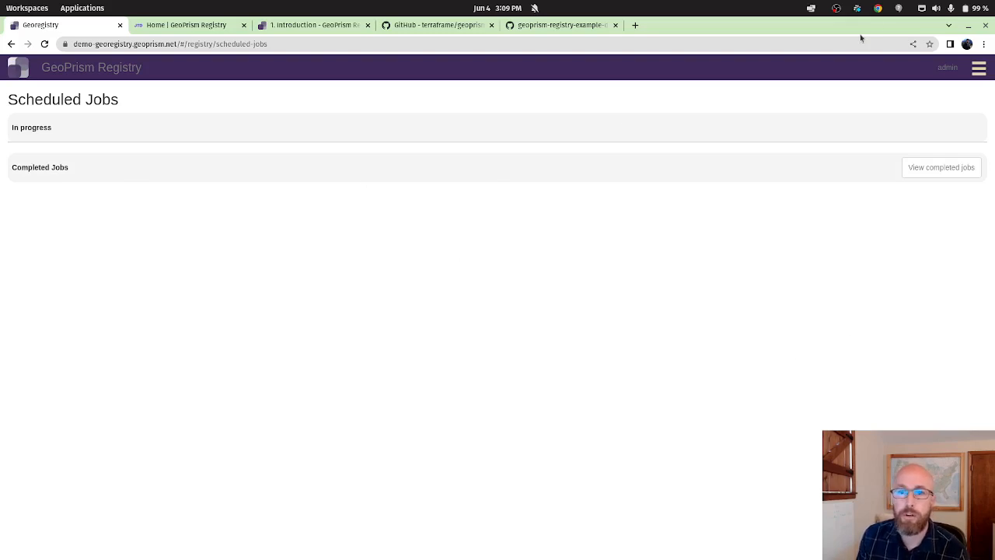
Step: Open the working version list of Health Centre Example under the Ministry of Health's lists and spatial data
left_click(978, 70)
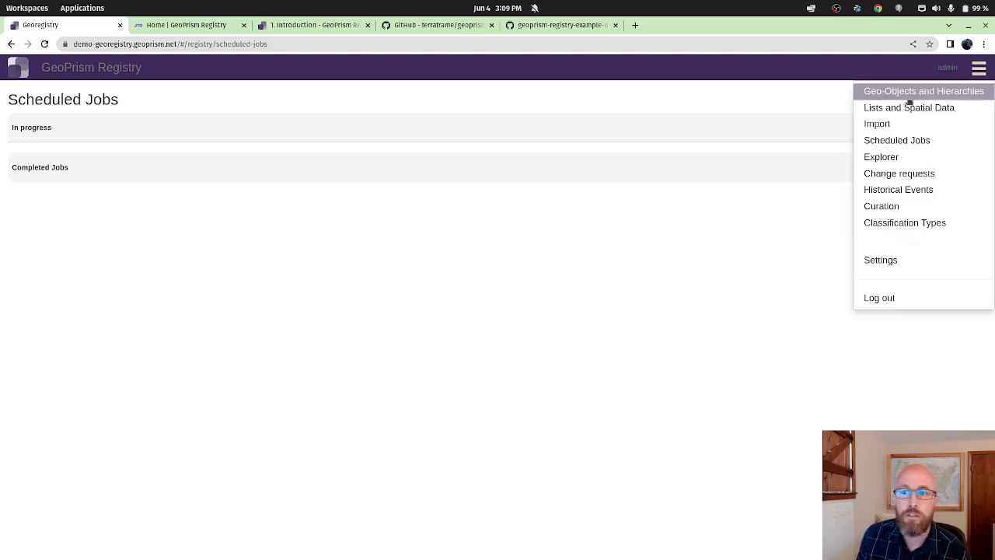
left_click(892, 105)
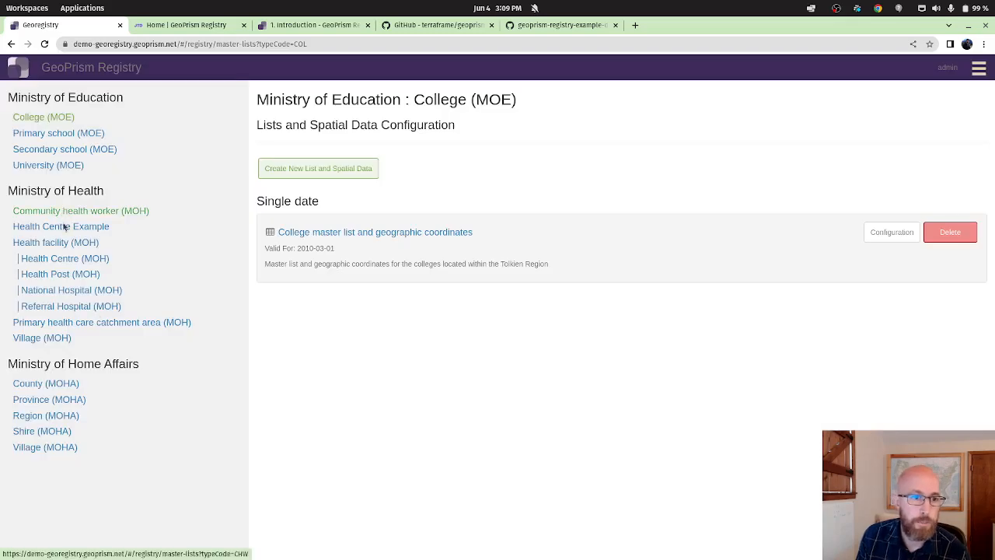
left_click(63, 226)
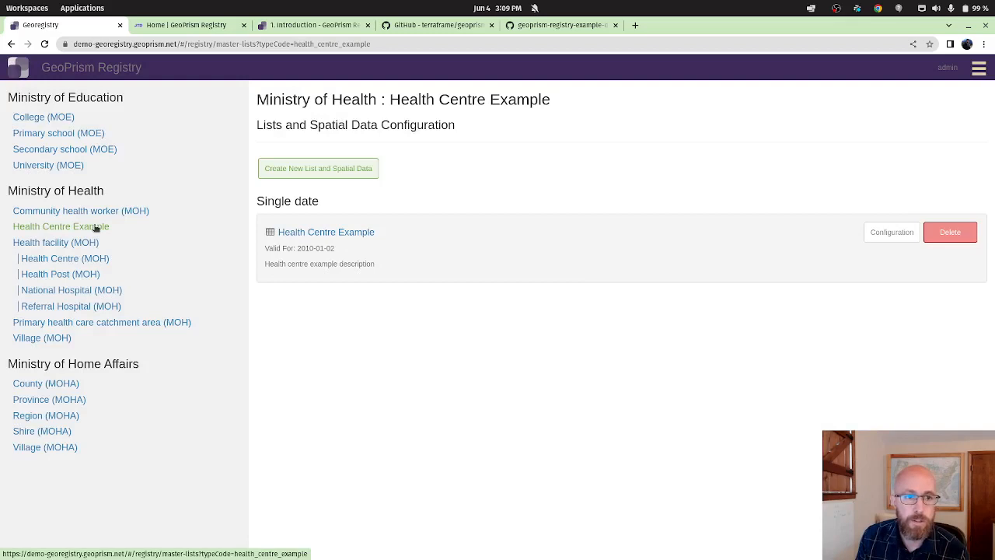
left_click(333, 233)
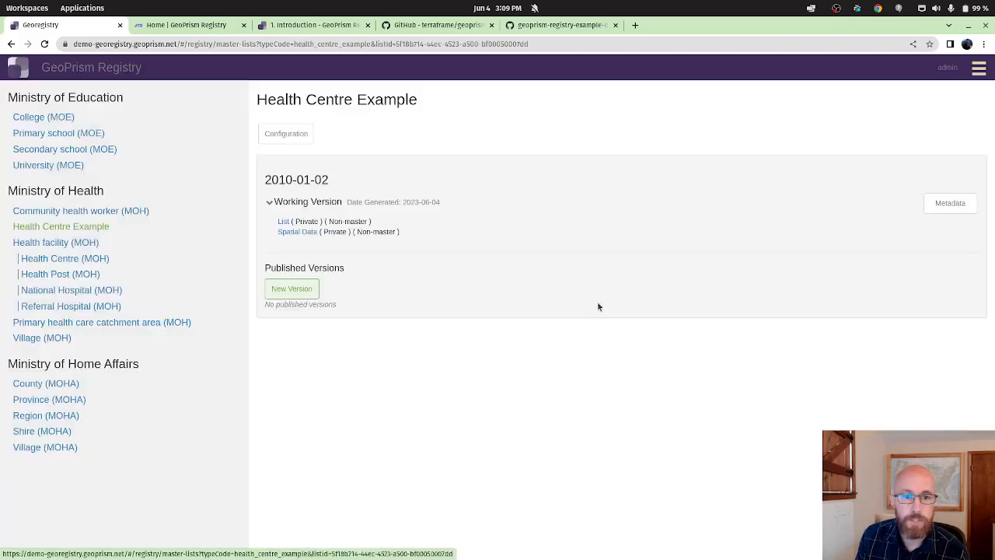
left_click(284, 222)
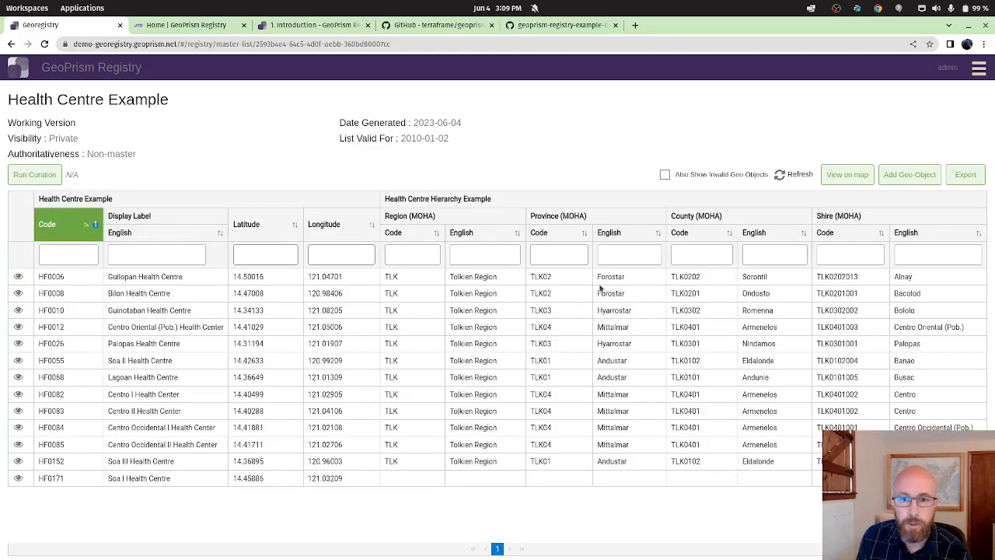
Step: Refresh the Health Centre Example list and open the details of Guilopan Health Centre (HF0006)
left_click_drag(120, 277, 186, 279)
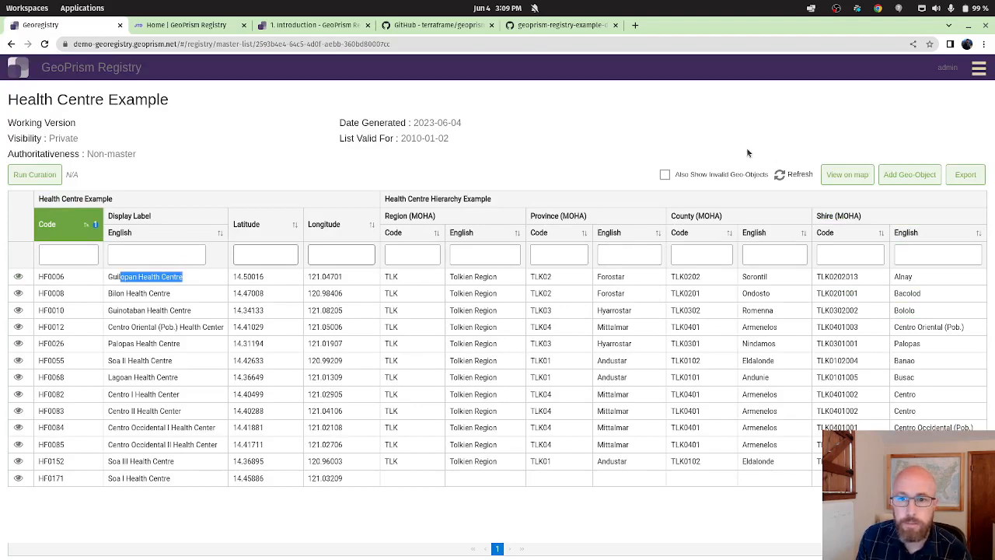
left_click(779, 174)
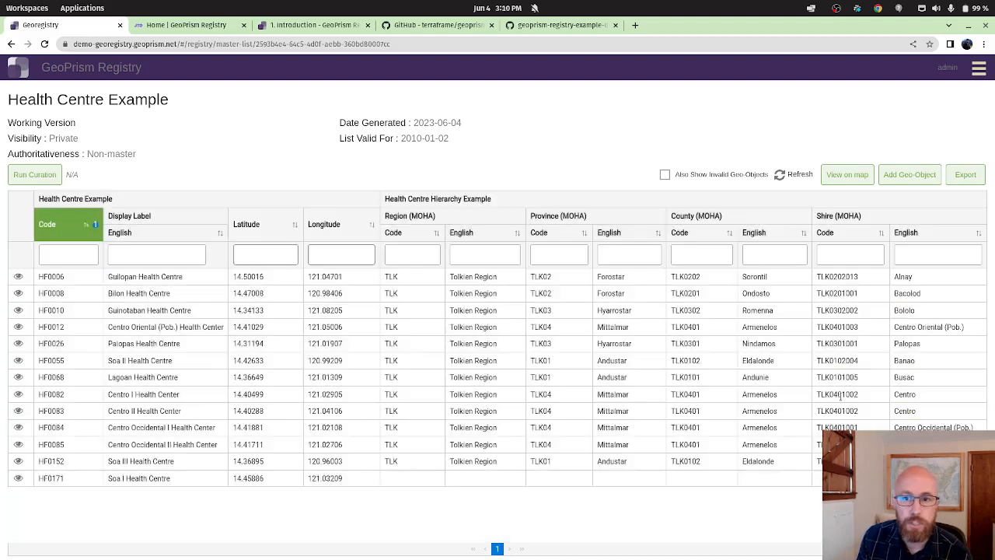
left_click(18, 277)
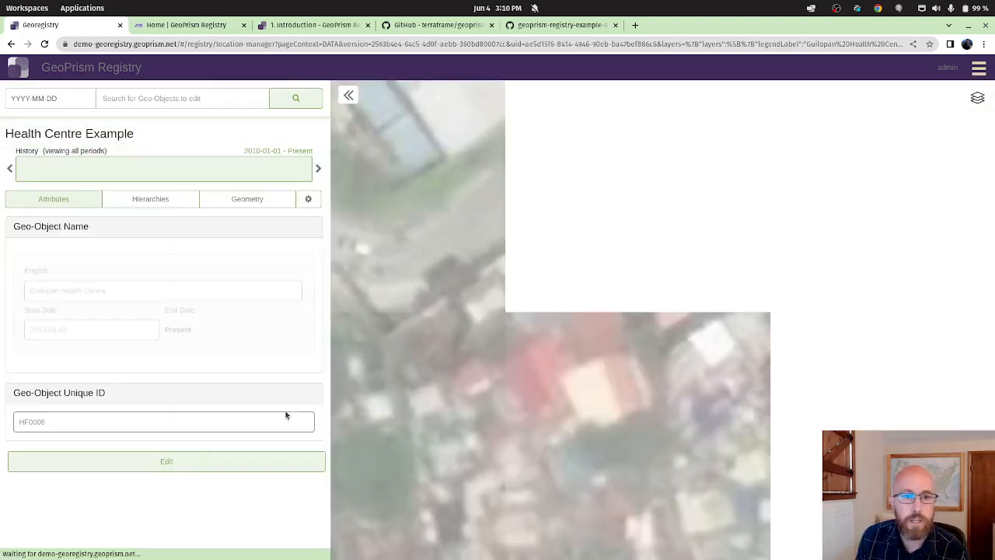